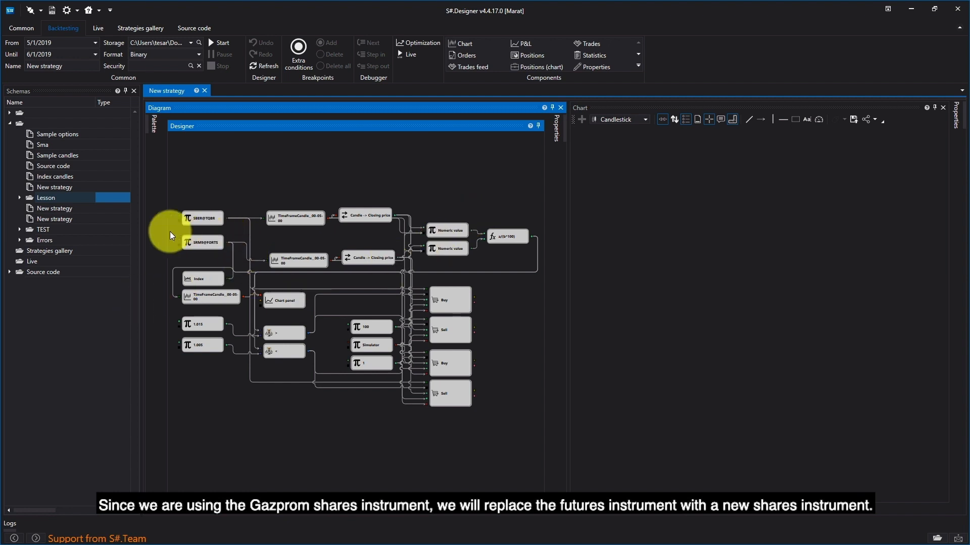
- Replace the security of the SRM9@FORTS cube with the GAZP stock on the TQBR board
{"action": "right_click", "coordinate": [216, 246]}
{"action": "left_click", "coordinate": [262, 340]}
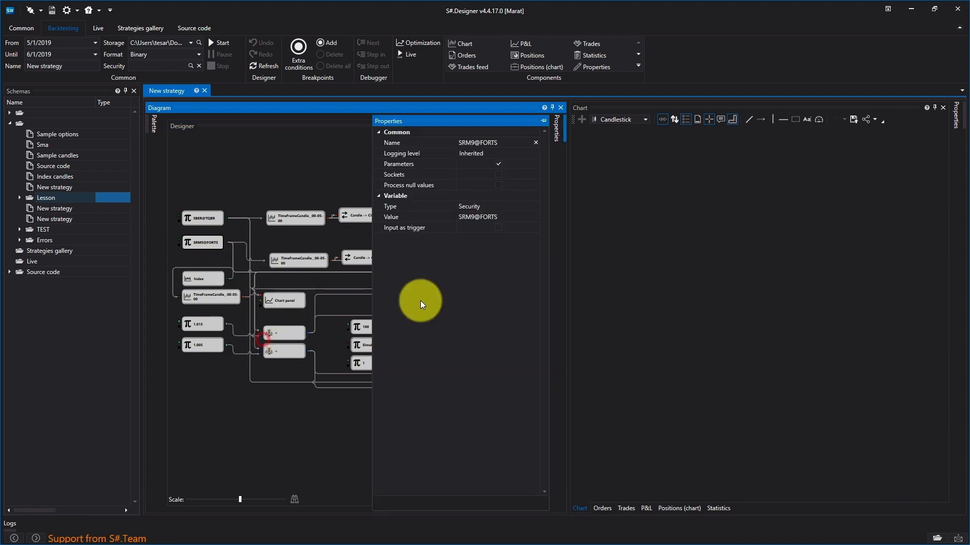
{"action": "left_click", "coordinate": [535, 217]}
{"action": "left_click", "coordinate": [527, 217]}
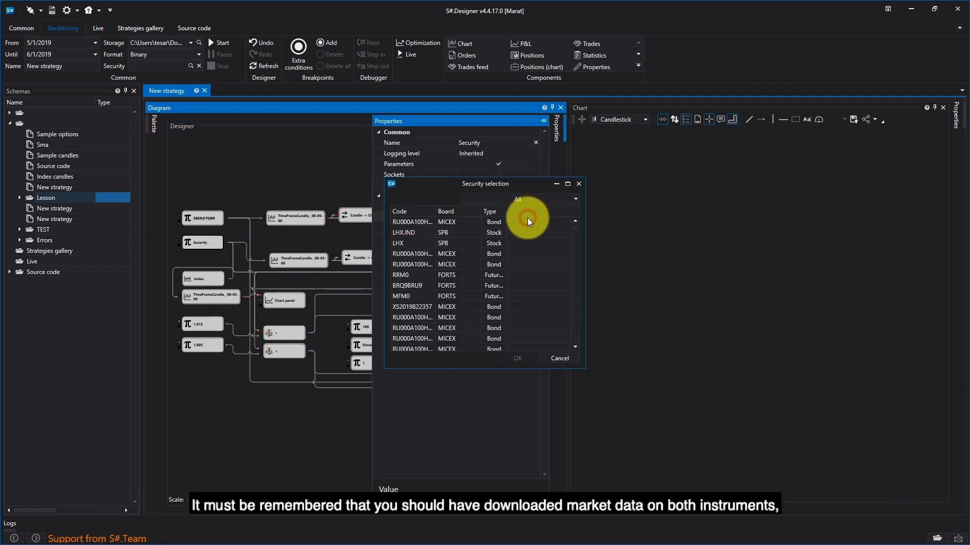
{"action": "left_click", "coordinate": [483, 199]}
{"action": "type", "text": "gazp"}
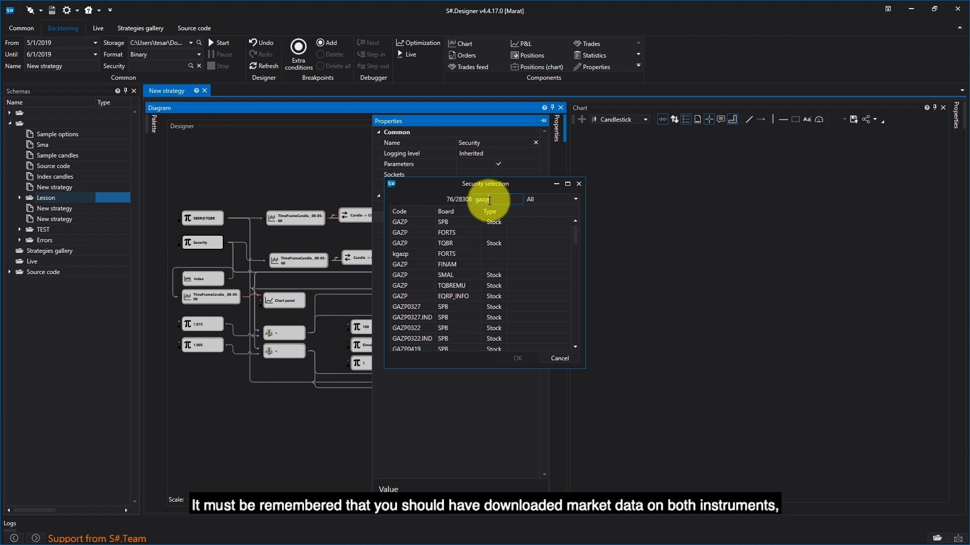
{"action": "left_click", "coordinate": [459, 243]}
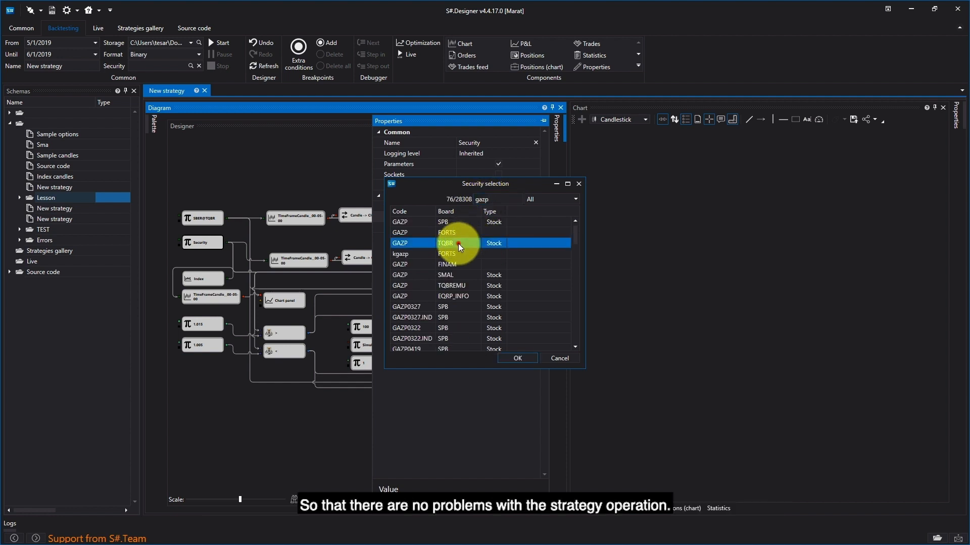
{"action": "left_click", "coordinate": [528, 359]}
{"action": "left_click", "coordinate": [290, 201]}
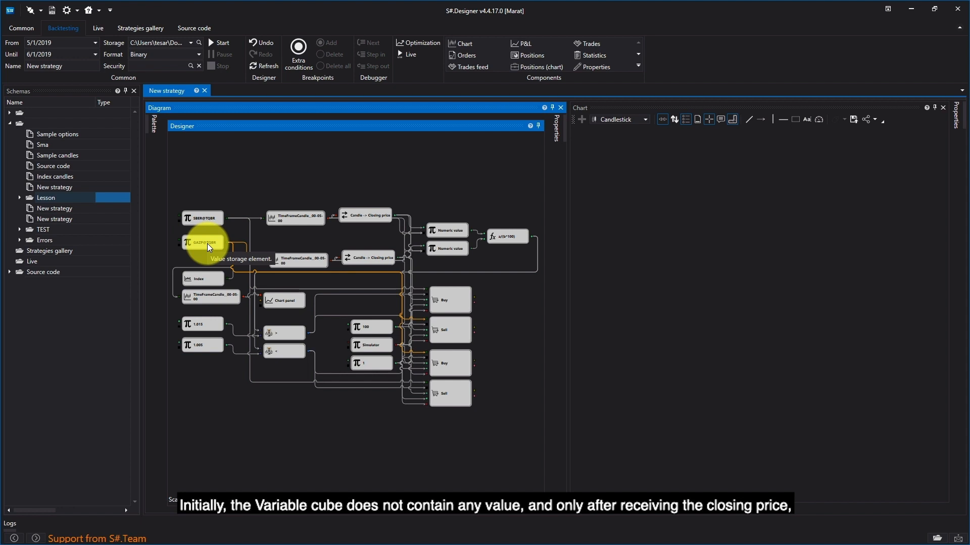
- Set the Formula cube's expression to b/a and link the lower Numeric value cube to its free input
{"action": "right_click", "coordinate": [497, 238]}
{"action": "left_click", "coordinate": [526, 331]}
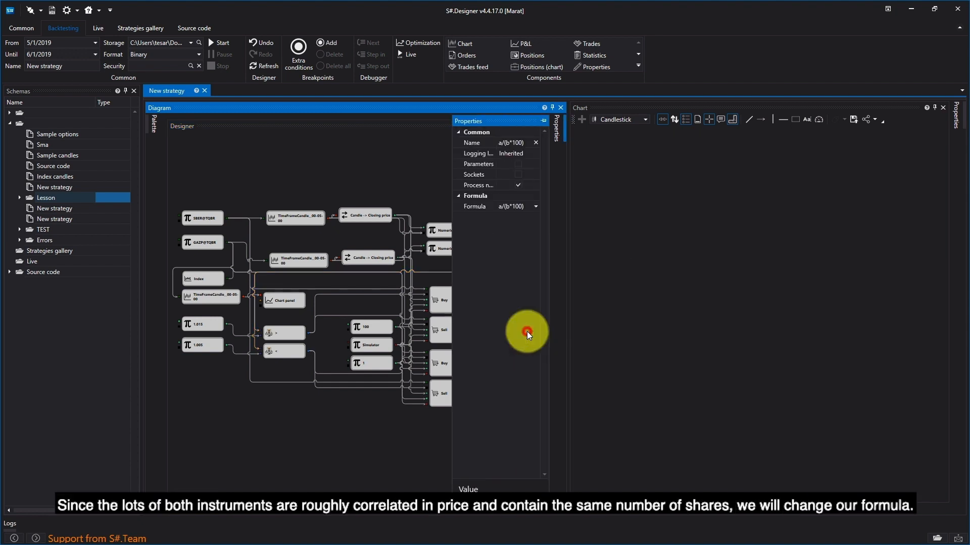
{"action": "left_click", "coordinate": [523, 206]}
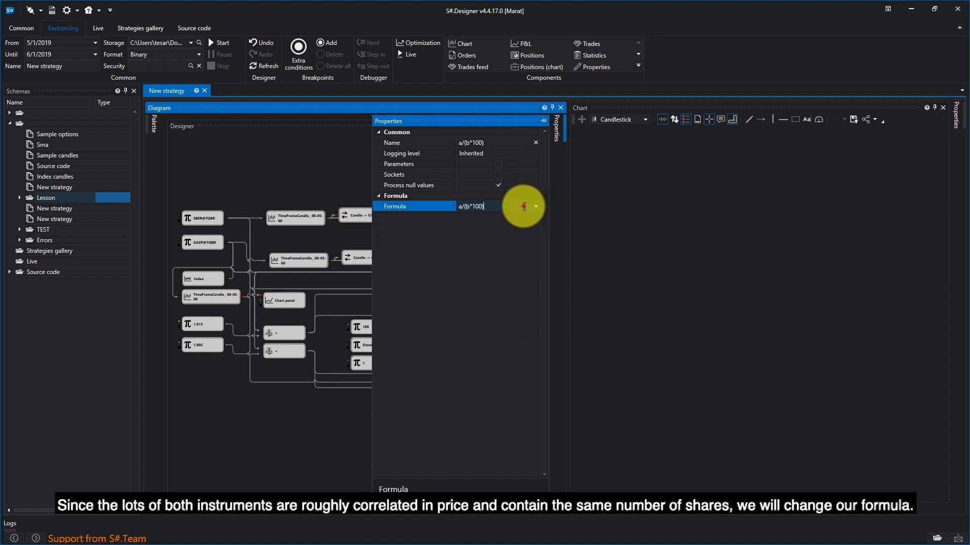
{"action": "left_click", "coordinate": [461, 208]}
{"action": "key", "text": "BackSpace"}
{"action": "type", "text": "b"}
{"action": "left_click", "coordinate": [470, 207]}
{"action": "key", "text": "BackSpace"}
{"action": "type", "text": "f"}
{"action": "left_click", "coordinate": [482, 206]}
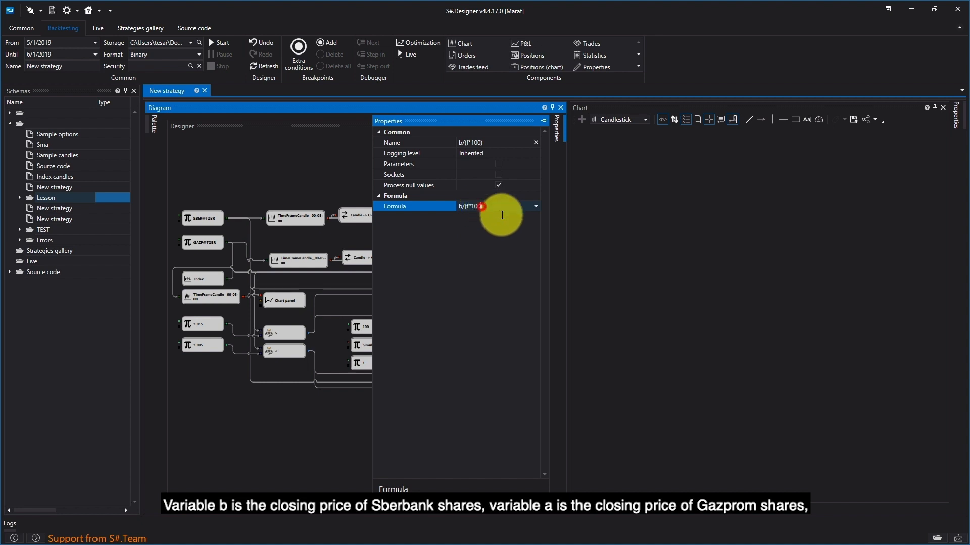
{"action": "key", "text": "BackSpace"}
{"action": "key", "text": "BackSpace"}
{"action": "key", "text": "BackSpace"}
{"action": "key", "text": "BackSpace"}
{"action": "key", "text": "BackSpace"}
{"action": "type", "text": "a"}
{"action": "left_click", "coordinate": [318, 162]}
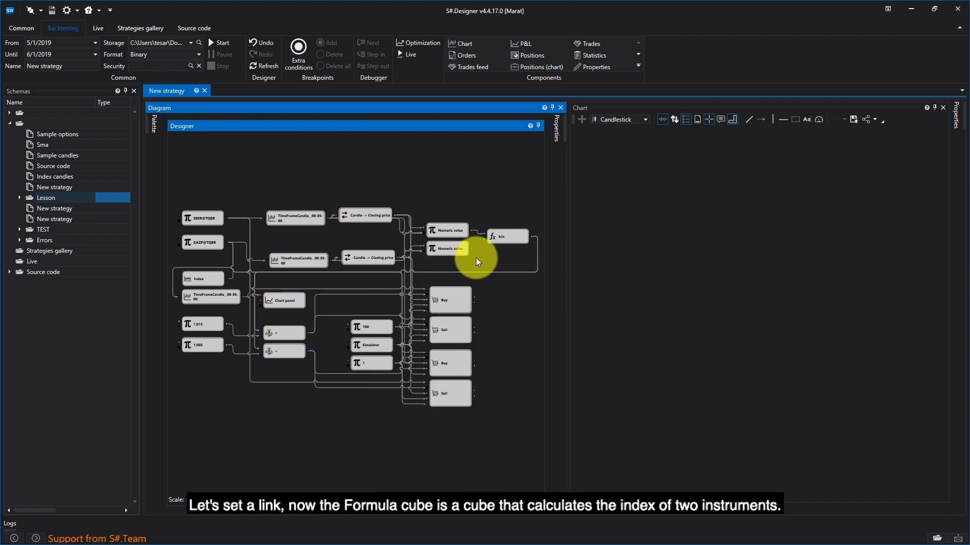
{"action": "left_click", "coordinate": [525, 237]}
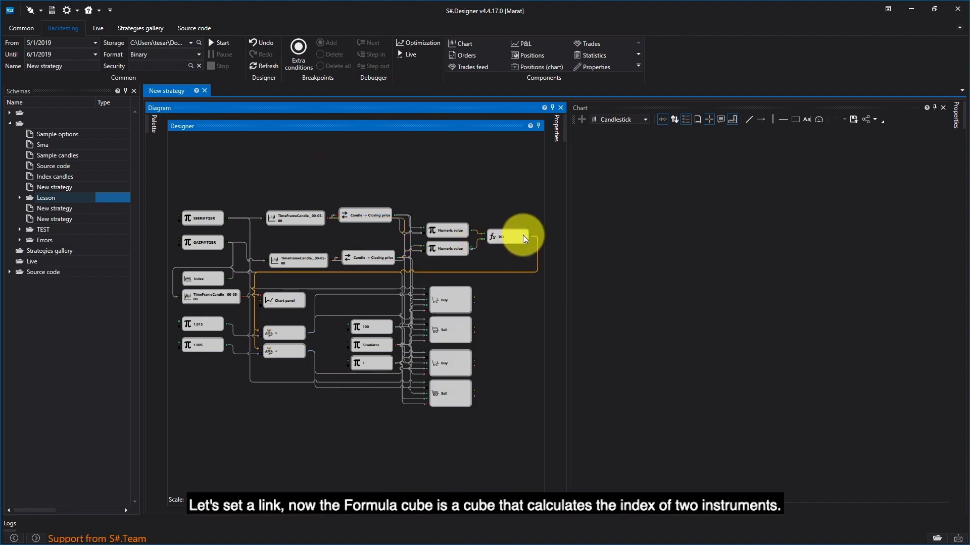
{"action": "left_click", "coordinate": [526, 246]}
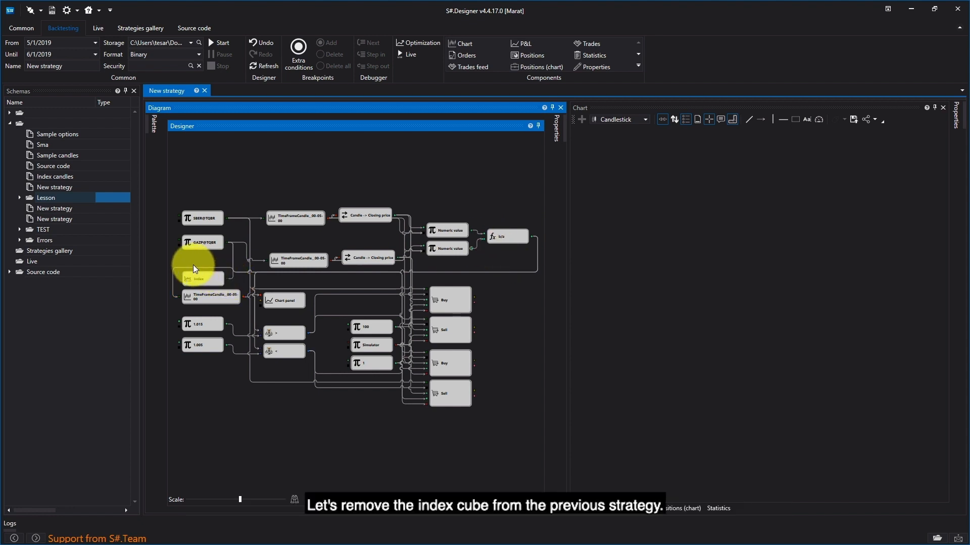
- Delete the Index cube and the candle cube directly below it
{"action": "left_click", "coordinate": [188, 278]}
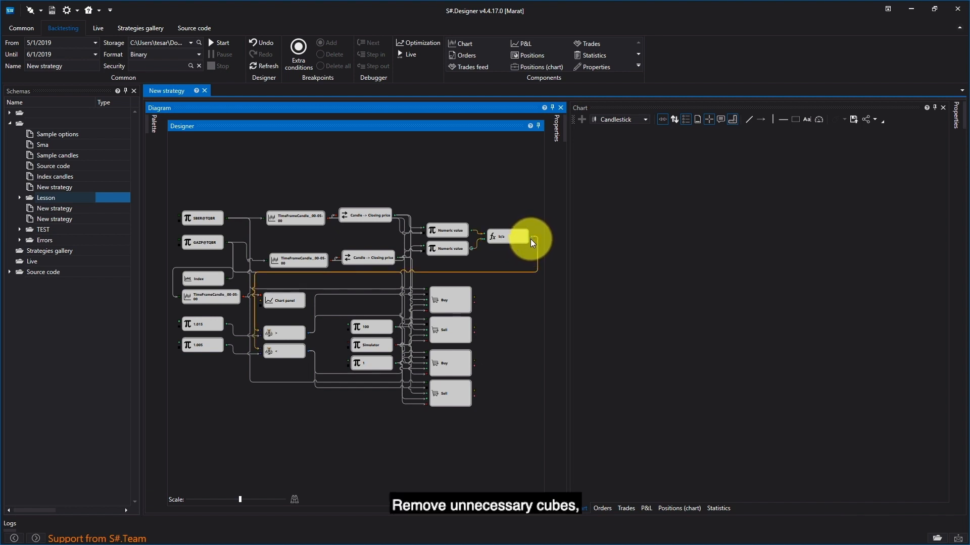
{"action": "left_click", "coordinate": [217, 282]}
{"action": "key", "text": "Delete"}
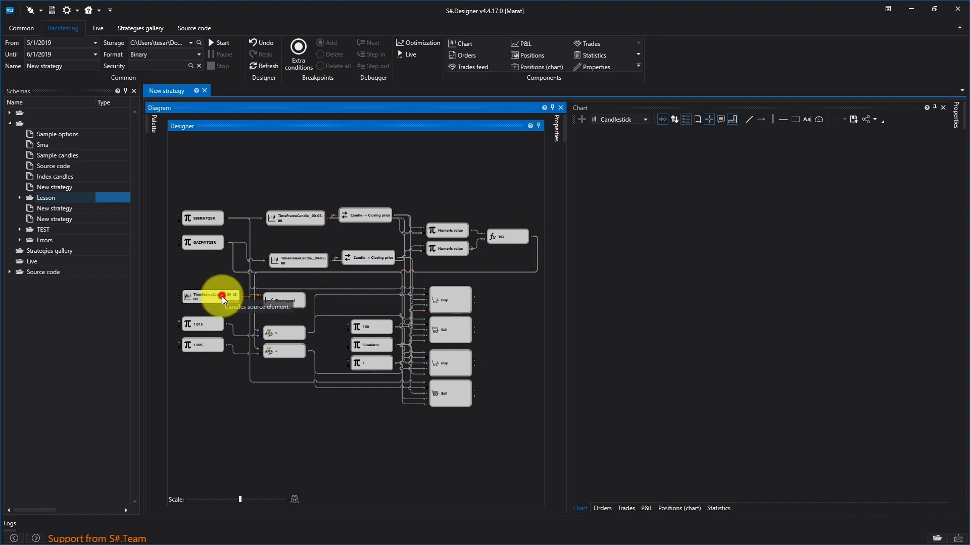
{"action": "left_click", "coordinate": [222, 297]}
{"action": "key", "text": "Delete"}
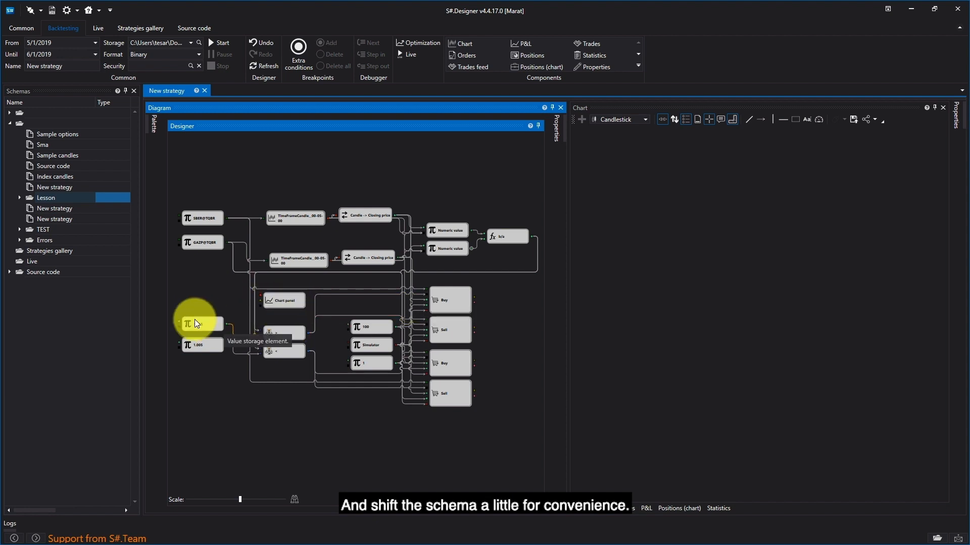
- Shift the lower block of constant, comparison, chart panel and order cubes down to open space in the middle of the schema
{"action": "left_click_drag", "start_coordinate": [508, 284], "coordinate": [198, 374]}
{"action": "left_click_drag", "start_coordinate": [216, 327], "coordinate": [216, 406]}
{"action": "left_click", "coordinate": [500, 323]}
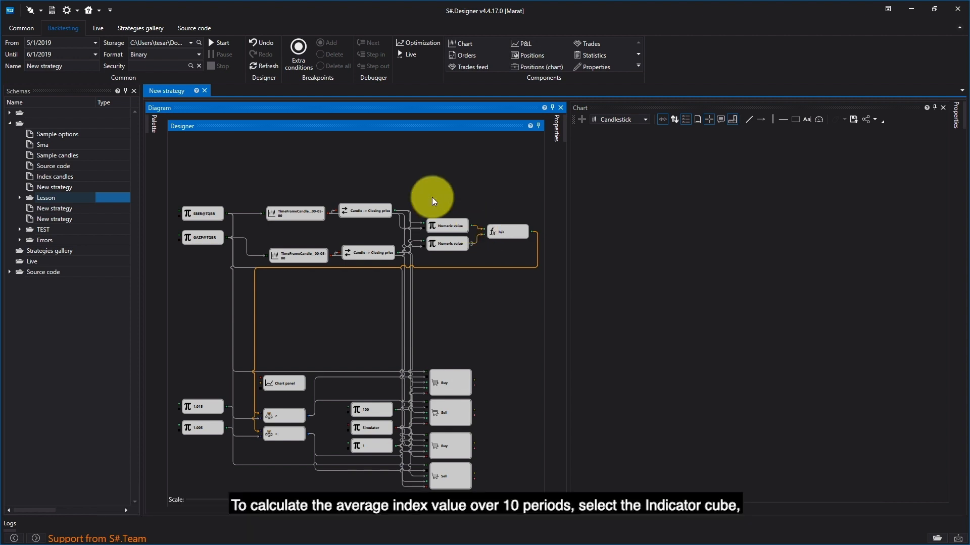
- Add an Indicator cube below the GAZP@TQBR cube and set its type to SMA
{"action": "left_click", "coordinate": [146, 131]}
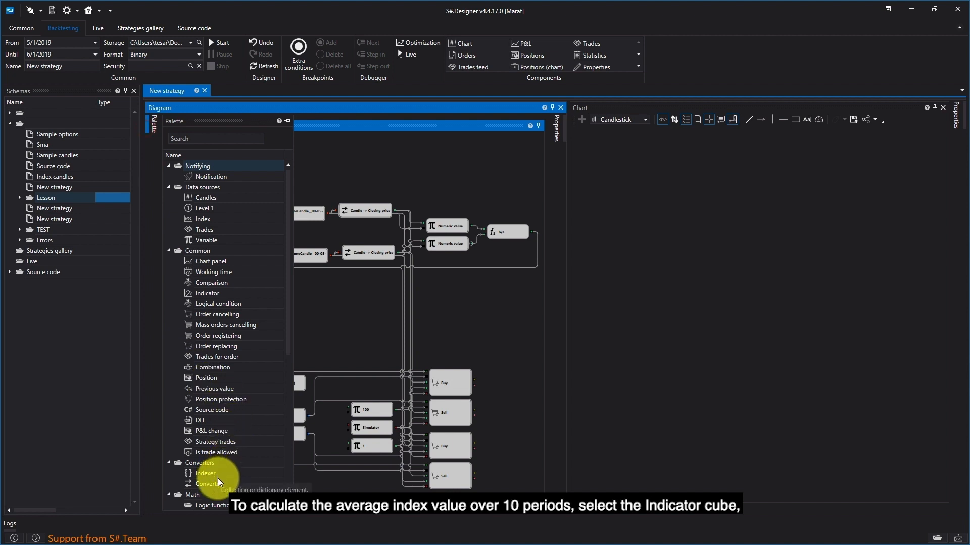
{"action": "mouse_move", "coordinate": [208, 295]}
{"action": "left_mouse_down"}
{"action": "mouse_move", "coordinate": [340, 301]}
{"action": "mouse_move", "coordinate": [212, 290]}
{"action": "left_mouse_up"}
{"action": "right_click", "coordinate": [205, 290]}
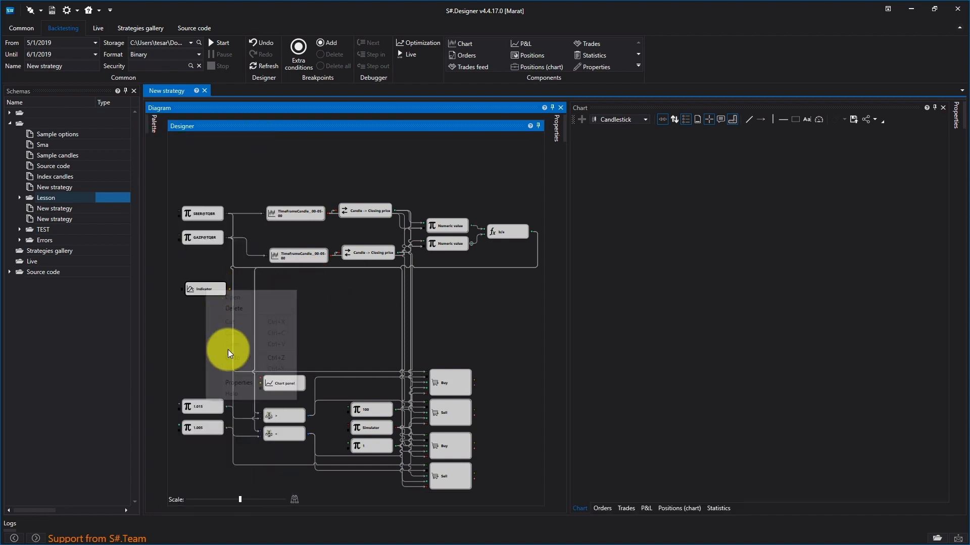
{"action": "left_click", "coordinate": [254, 383]}
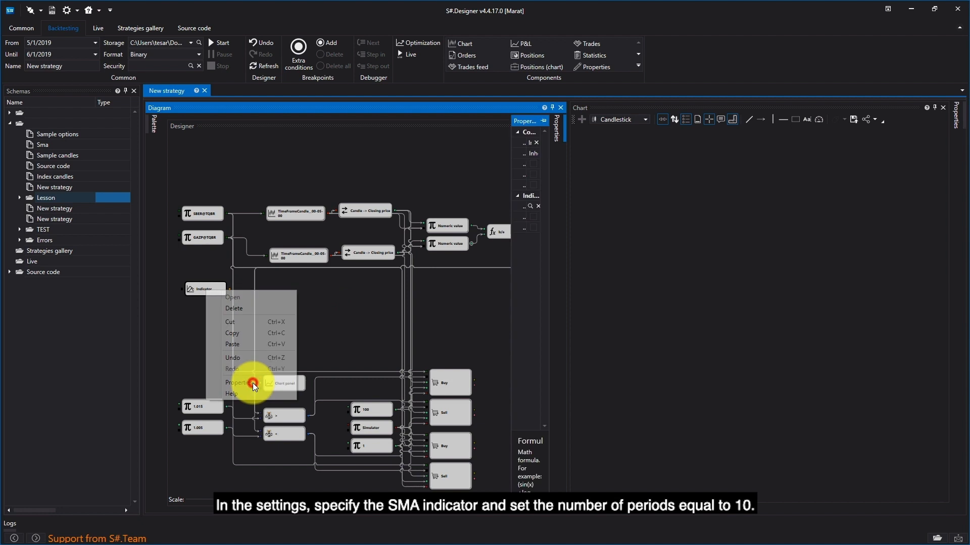
{"action": "left_click", "coordinate": [527, 207]}
{"action": "left_click", "coordinate": [430, 193]}
{"action": "type", "text": "sma"}
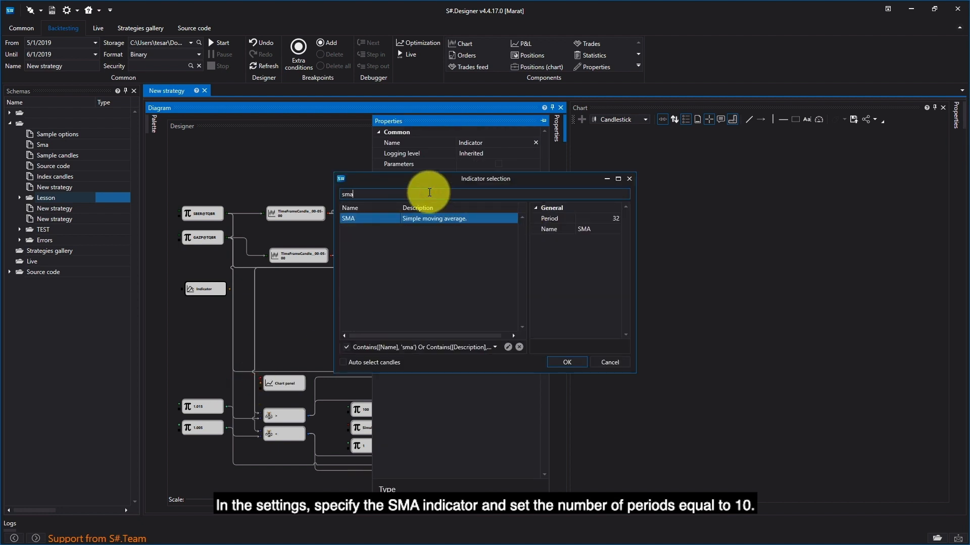
{"action": "double_click", "coordinate": [483, 220]}
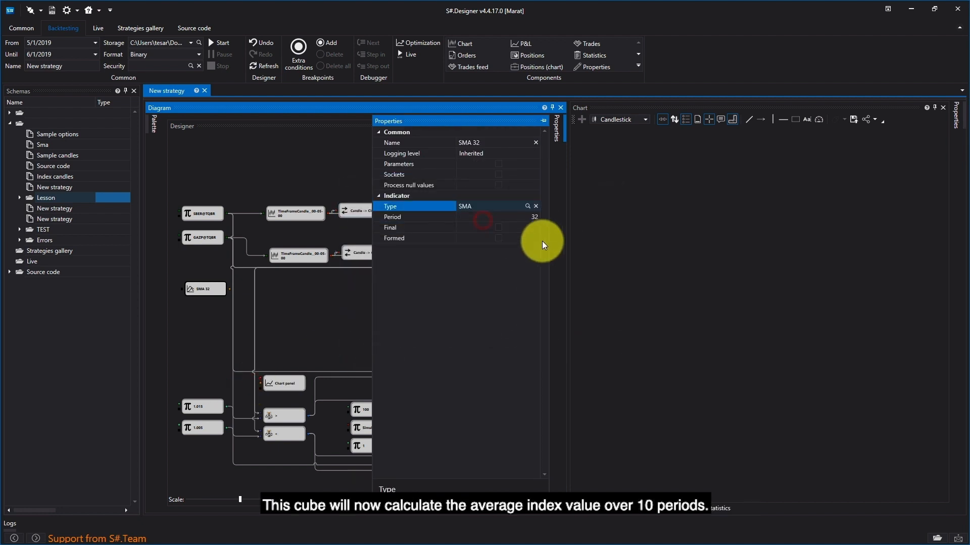
- Set the SMA cube's period to 10 and connect the b/a Formula cube's output to its input
{"action": "left_click", "coordinate": [531, 217]}
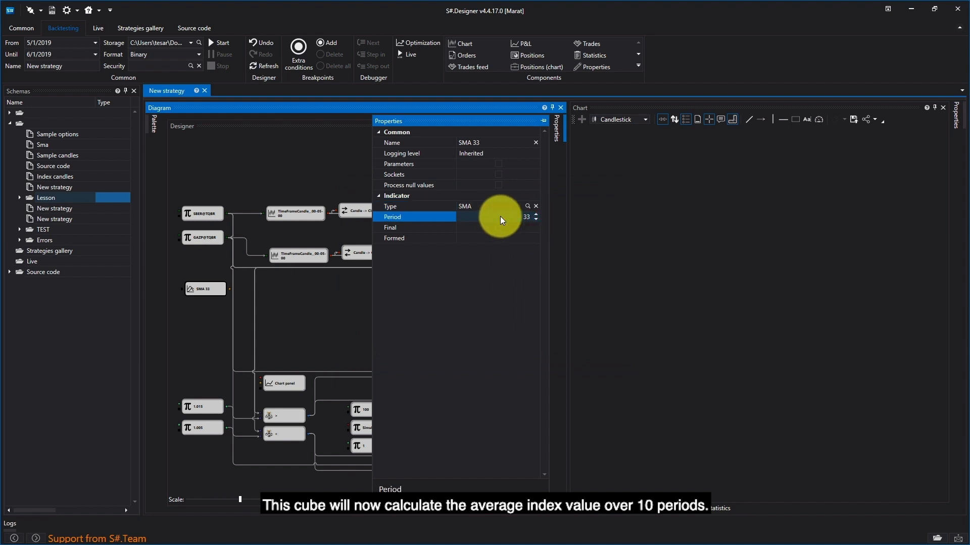
{"action": "type", "text": "10"}
{"action": "left_click", "coordinate": [329, 316]}
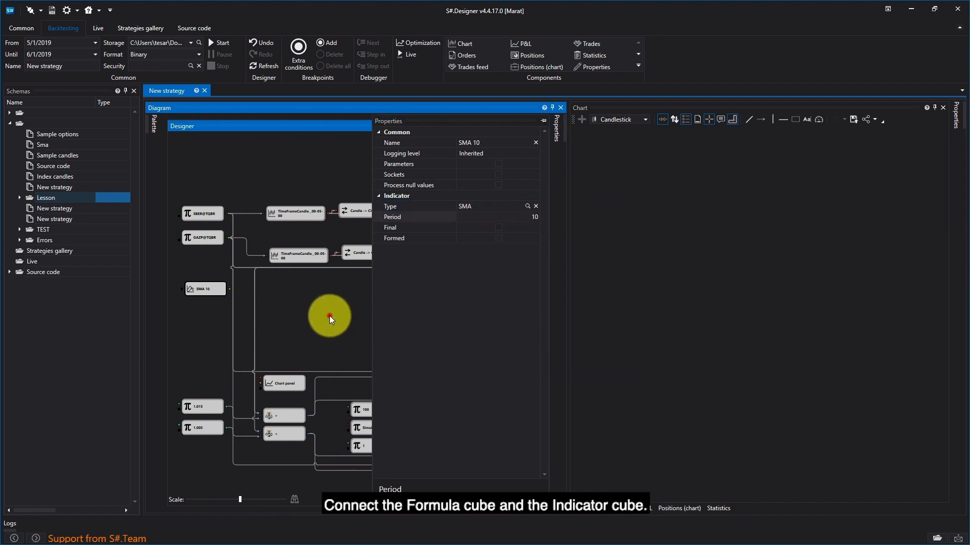
{"action": "left_click_drag", "start_coordinate": [532, 232], "coordinate": [255, 285]}
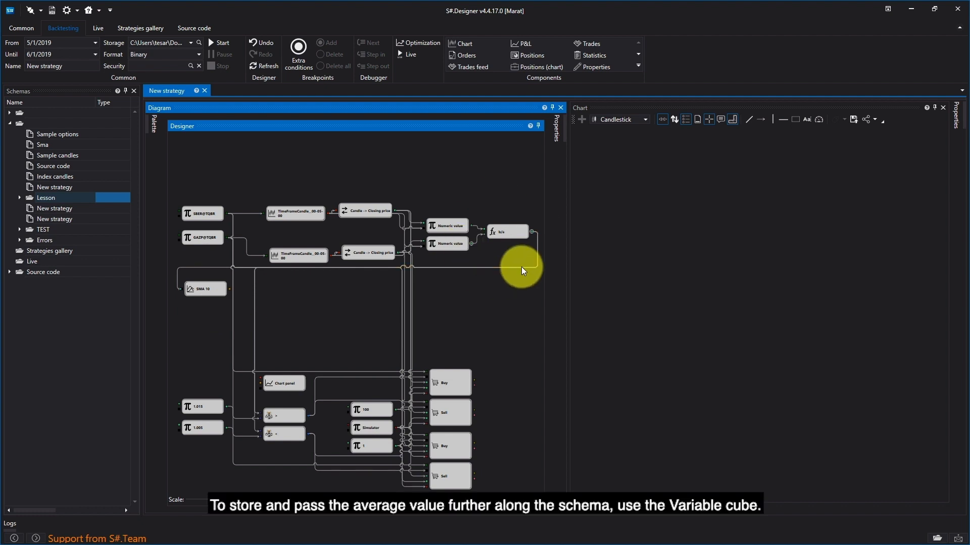
- Add a Variable cube beside the SMA 10 cube and set its type to Numeric value
{"action": "mouse_move", "coordinate": [154, 126]}
{"action": "left_click", "coordinate": [211, 241]}
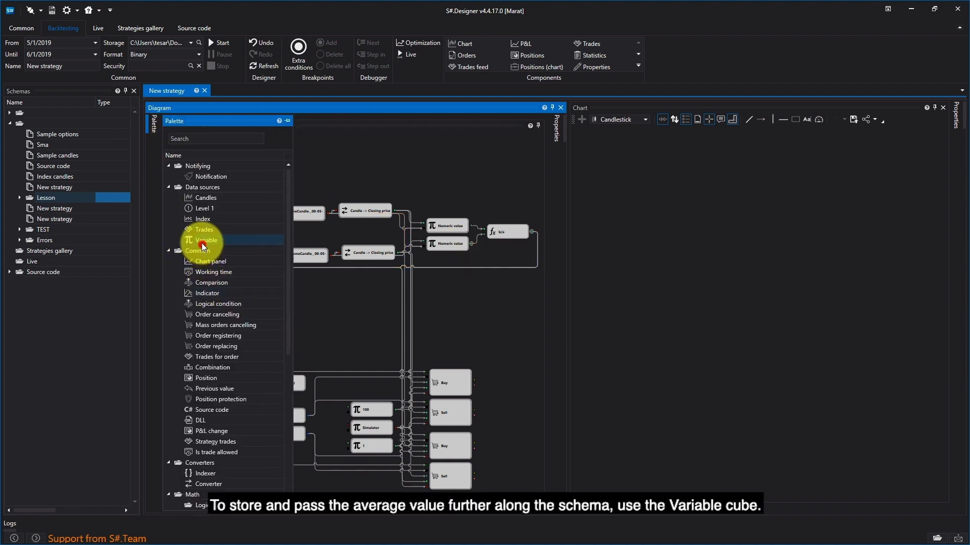
{"action": "left_click_drag", "start_coordinate": [331, 292], "coordinate": [267, 285]}
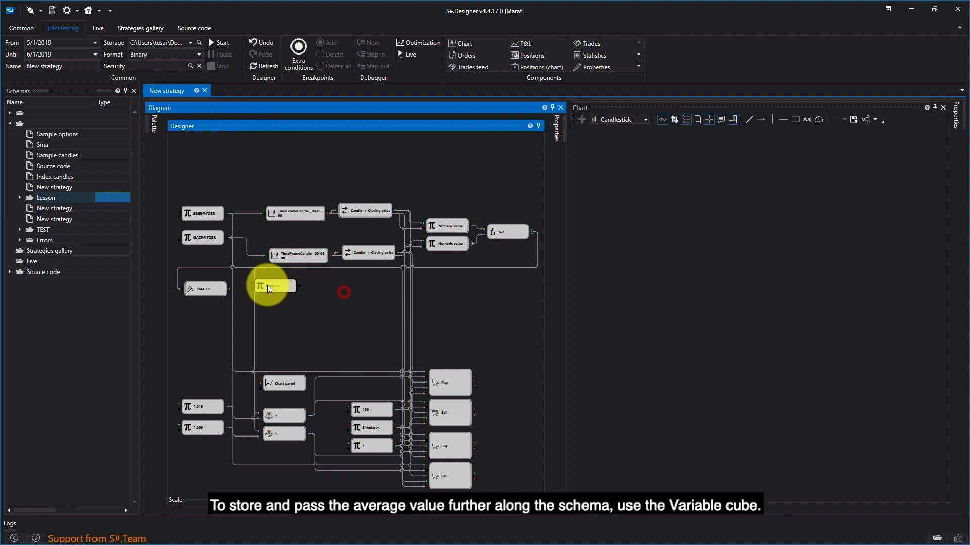
{"action": "right_click", "coordinate": [262, 286]}
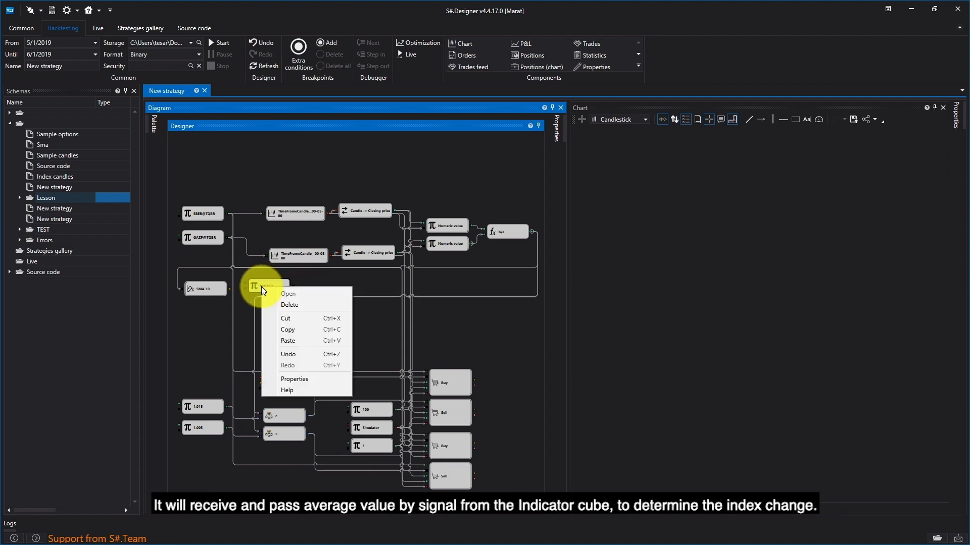
{"action": "left_click", "coordinate": [305, 376]}
{"action": "left_click", "coordinate": [530, 207]}
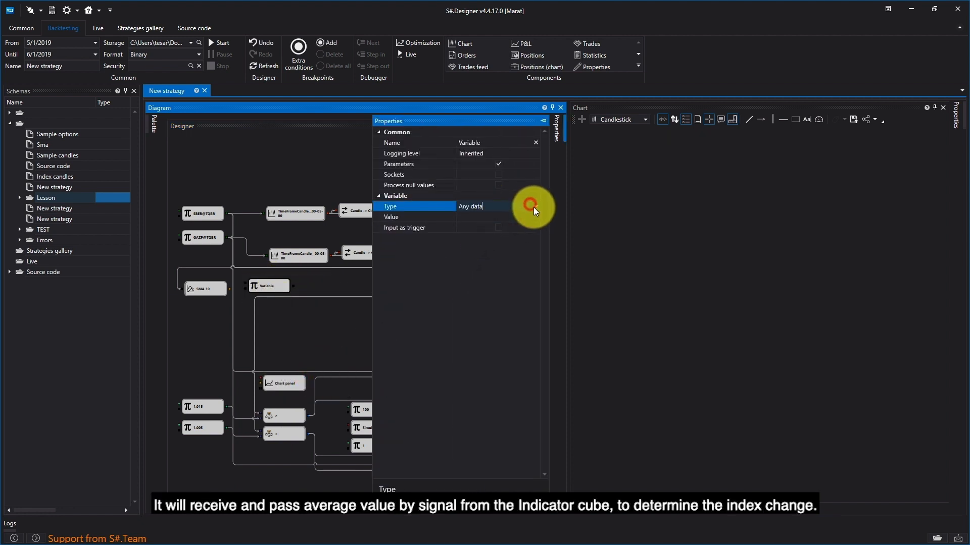
{"action": "left_click", "coordinate": [534, 206]}
{"action": "left_click", "coordinate": [504, 329]}
{"action": "left_click", "coordinate": [330, 332]}
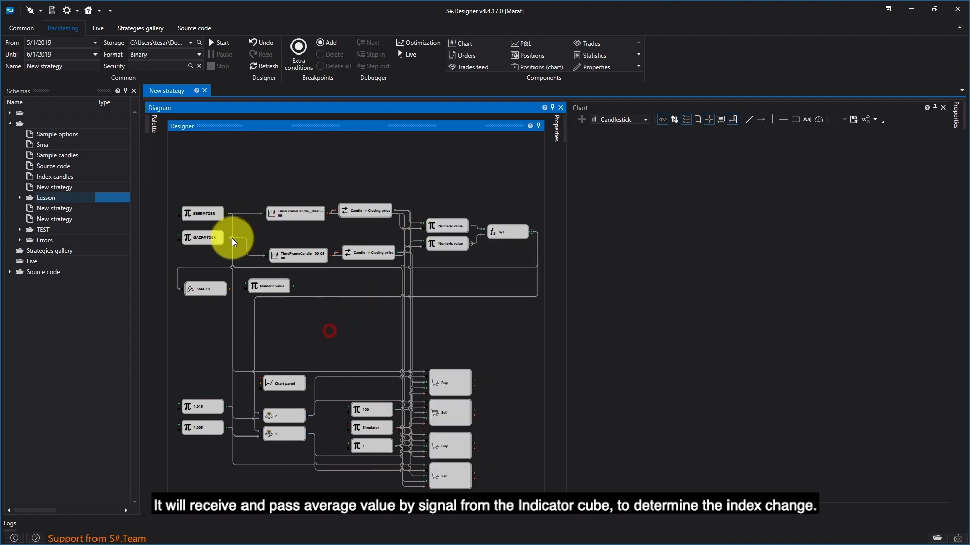
- Connect the SMA 10 cube's output to both inputs of the adjacent Numeric value cube
{"action": "left_click_drag", "start_coordinate": [229, 289], "coordinate": [246, 285]}
{"action": "left_click", "coordinate": [206, 286]}
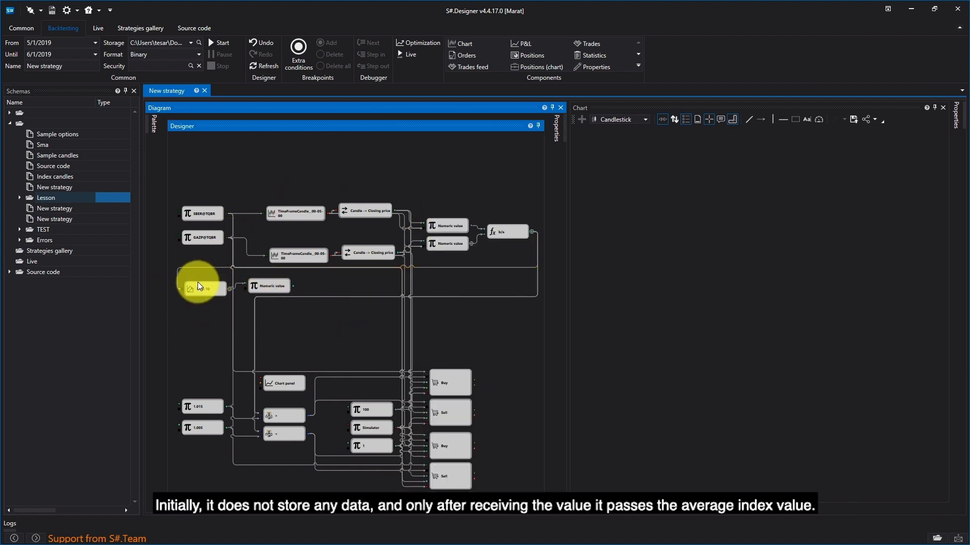
{"action": "left_click", "coordinate": [205, 293]}
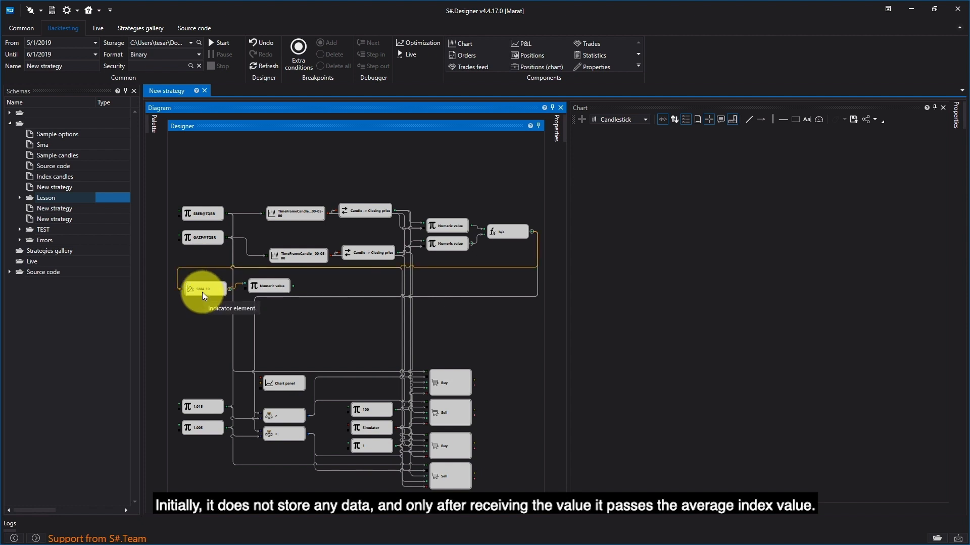
{"action": "left_click", "coordinate": [270, 276]}
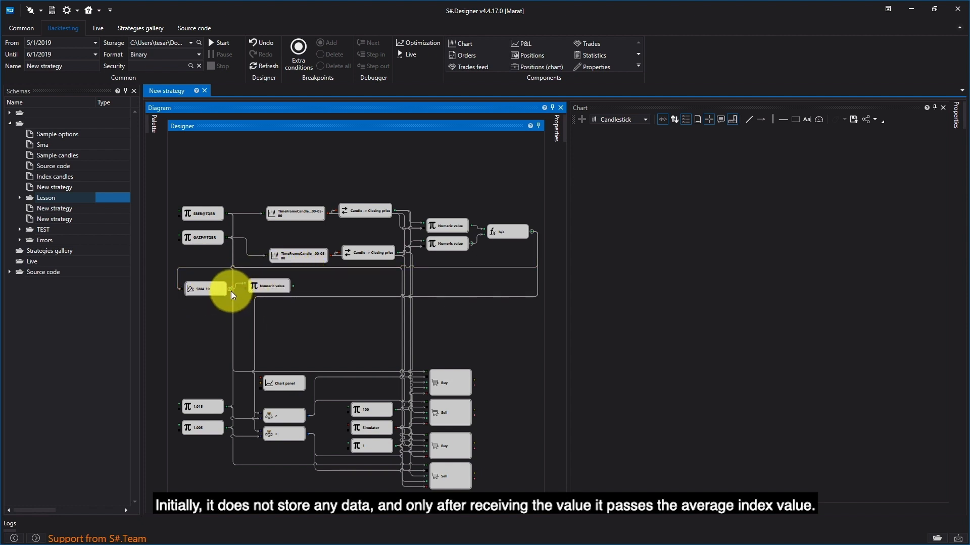
{"action": "mouse_move", "coordinate": [229, 290]}
{"action": "left_mouse_down"}
{"action": "mouse_move", "coordinate": [239, 290]}
{"action": "mouse_move", "coordinate": [230, 291]}
{"action": "left_mouse_up"}
{"action": "left_click", "coordinate": [230, 289]}
{"action": "left_click", "coordinate": [261, 282]}
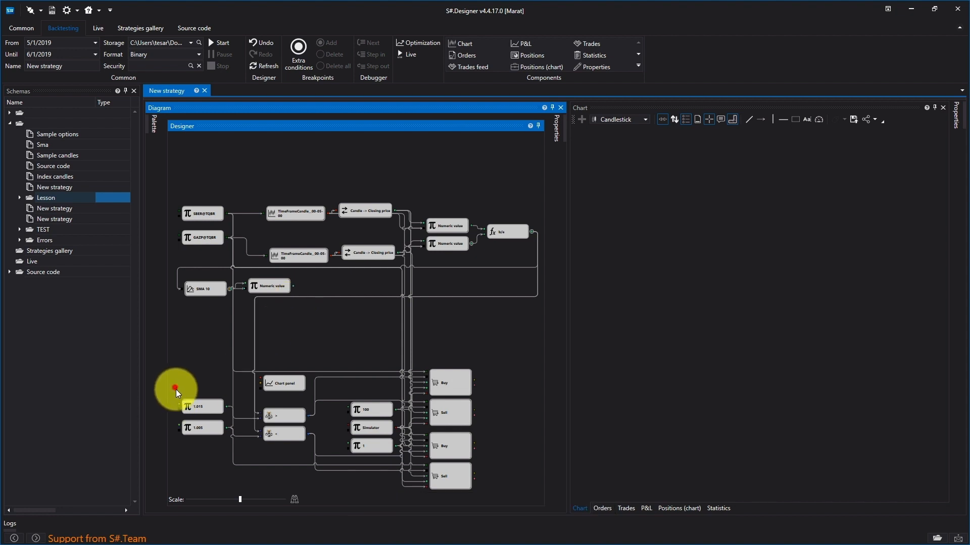
- Delete the two constant cubes that feed the comparison cubes
{"action": "key", "text": "Delete"}
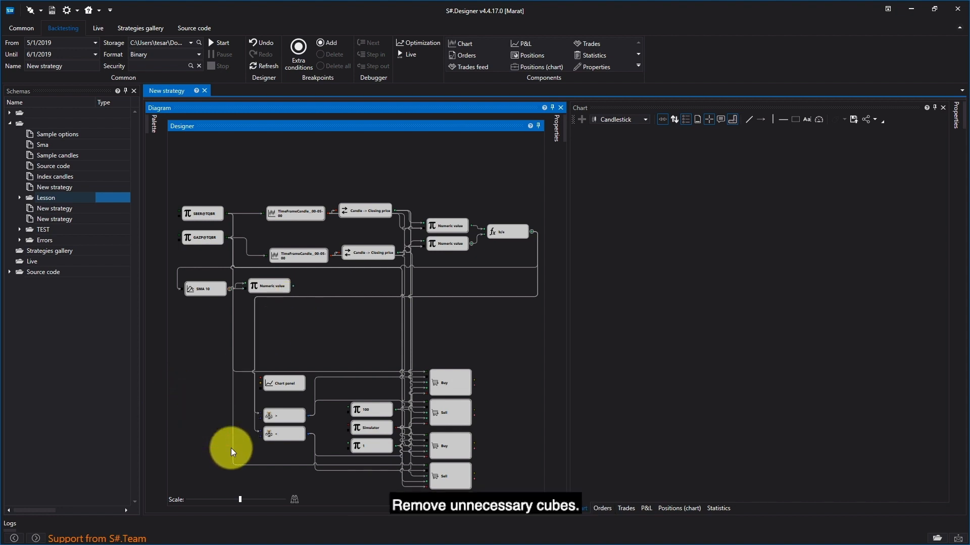
- Add two Formula cubes to the diagram and stack them below the Numeric value cube beside SMA 10
{"action": "left_click", "coordinate": [148, 125]}
{"action": "scroll", "coordinate": [212, 480], "scroll_direction": "down", "scroll_amount": 2}
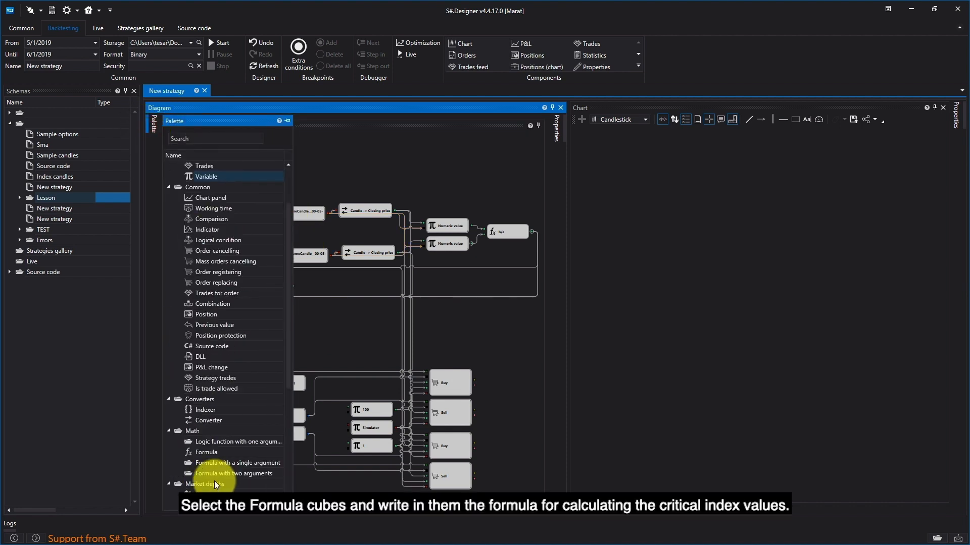
{"action": "left_click", "coordinate": [204, 451]}
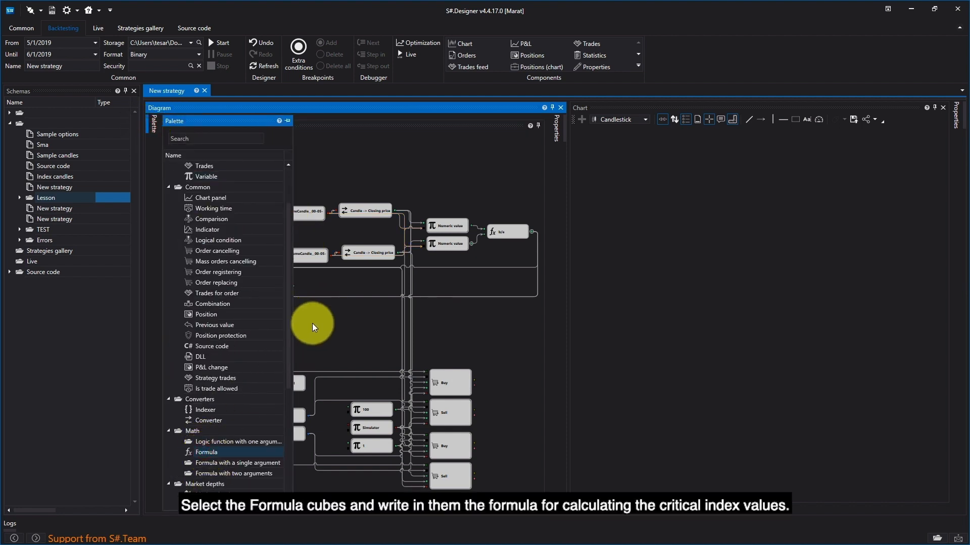
{"action": "left_click_drag", "start_coordinate": [228, 451], "coordinate": [328, 317]}
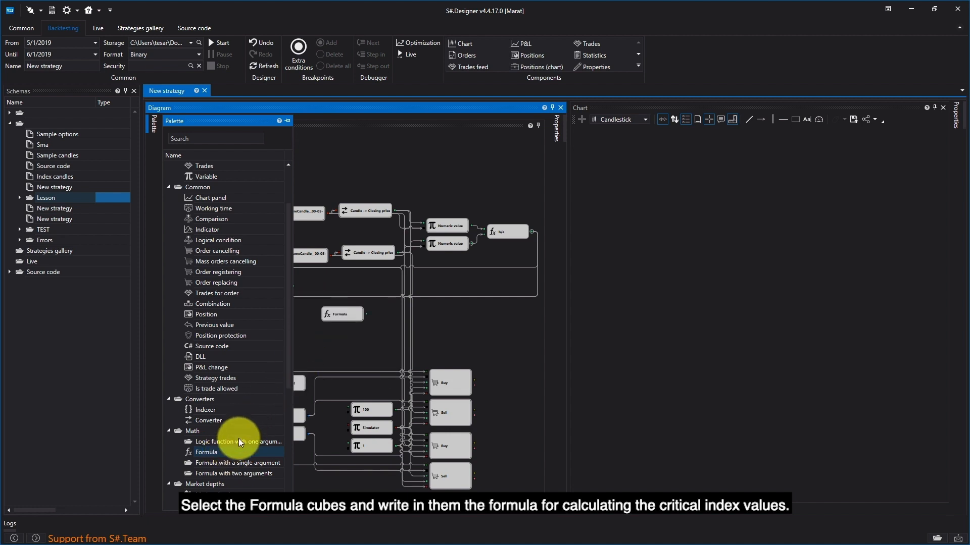
{"action": "left_click_drag", "start_coordinate": [212, 451], "coordinate": [261, 305]}
{"action": "left_click", "coordinate": [333, 336]}
{"action": "left_click_drag", "start_coordinate": [332, 334], "coordinate": [272, 333]}
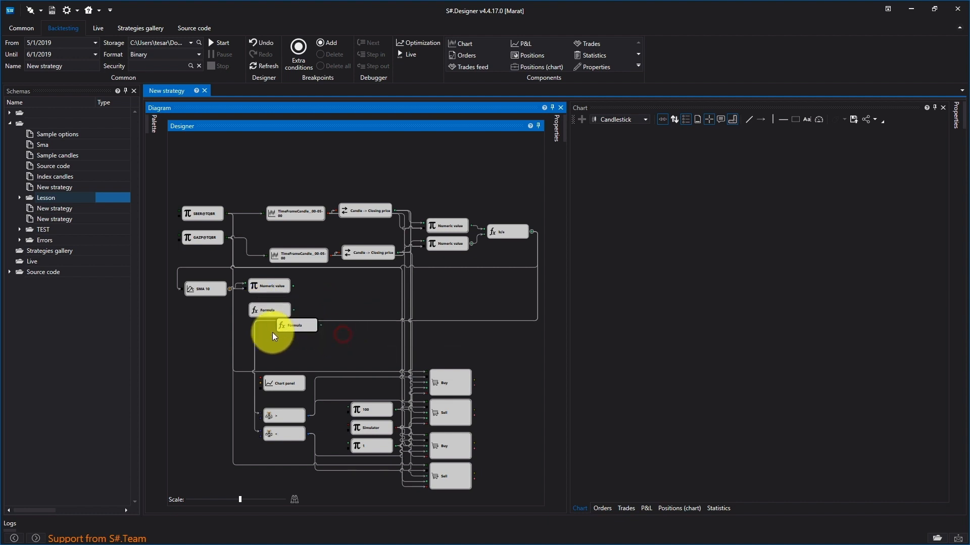
- Set the upper new Formula cube's formula to a+0.05m and connect the Numeric value cube's output to its input
{"action": "right_click", "coordinate": [283, 309]}
{"action": "left_click", "coordinate": [325, 401]}
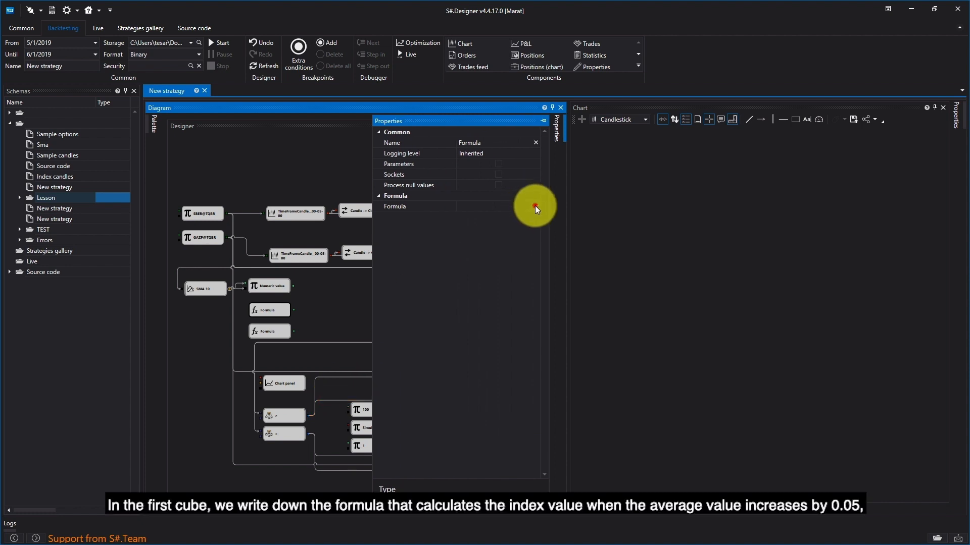
{"action": "left_click", "coordinate": [535, 206]}
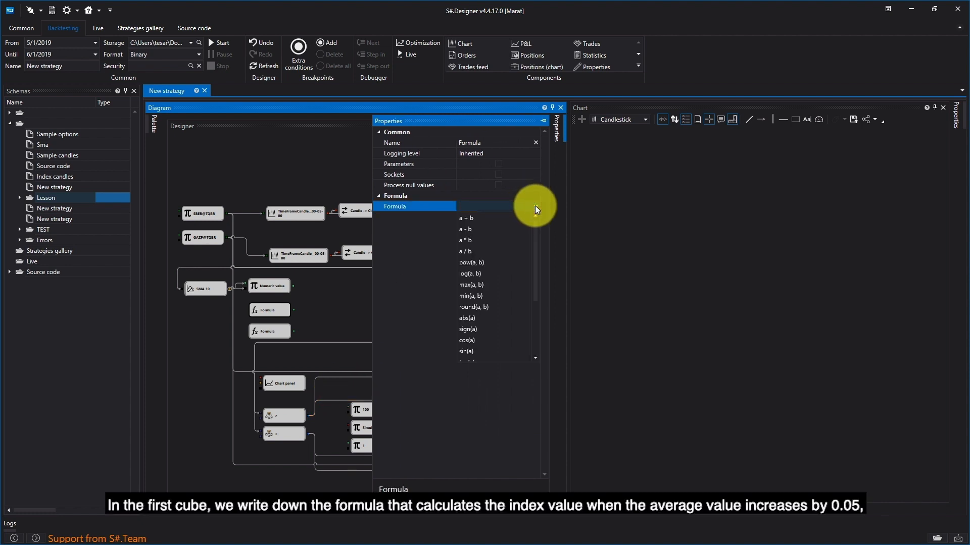
{"action": "type", "text": "a"}
{"action": "type", "text": "+"}
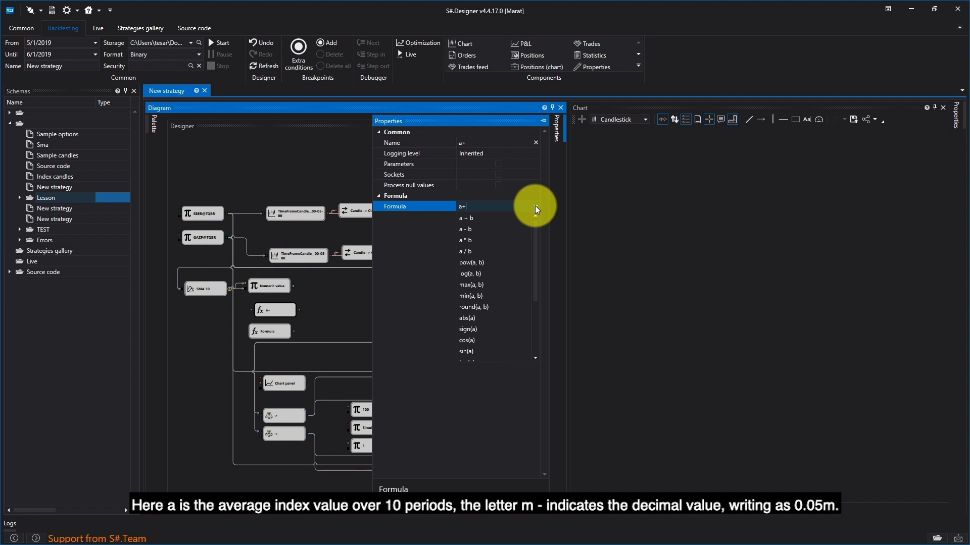
{"action": "type", "text": "0.05m"}
{"action": "left_click", "coordinate": [419, 244]}
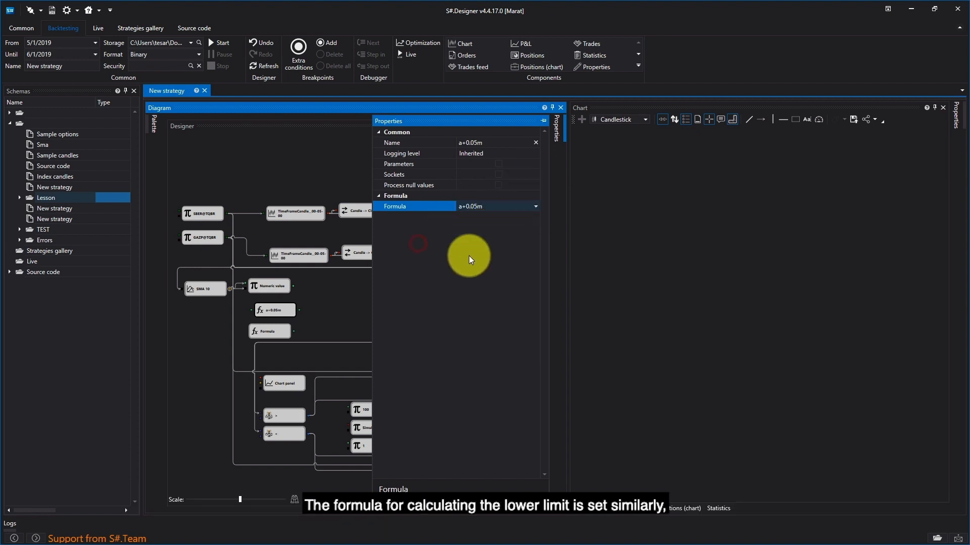
{"action": "left_click", "coordinate": [325, 316]}
{"action": "mouse_move", "coordinate": [292, 286]}
{"action": "left_mouse_down"}
{"action": "mouse_move", "coordinate": [251, 310]}
{"action": "mouse_move", "coordinate": [262, 302]}
{"action": "left_mouse_up"}
- Move the second new Formula cube just below the a+0.05m cube and set its formula to a-0.05m
{"action": "left_click", "coordinate": [265, 326]}
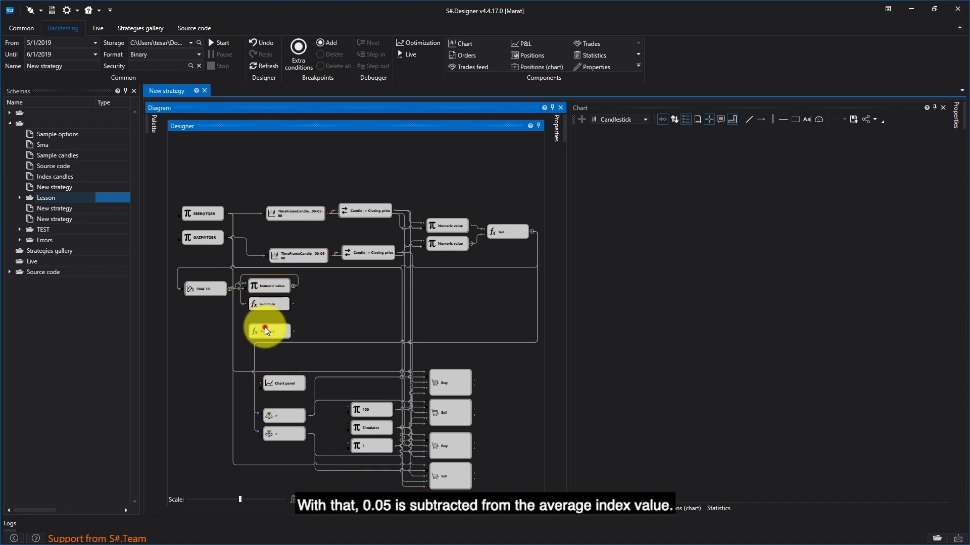
{"action": "right_click", "coordinate": [279, 320]}
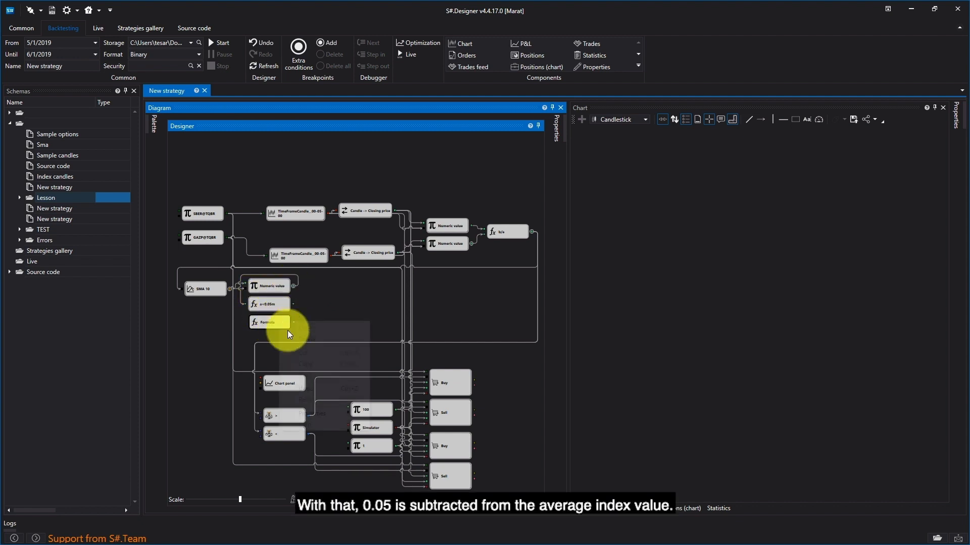
{"action": "left_click", "coordinate": [316, 419]}
{"action": "left_click", "coordinate": [515, 206]}
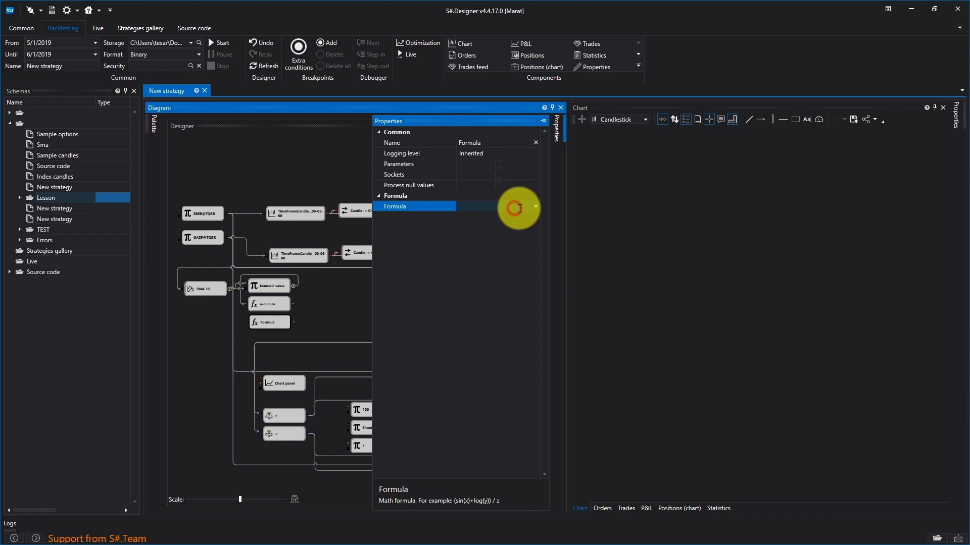
{"action": "type", "text": "a-0/"}
{"action": "key", "text": "BackSpace"}
{"action": "type", "text": ".05m"}
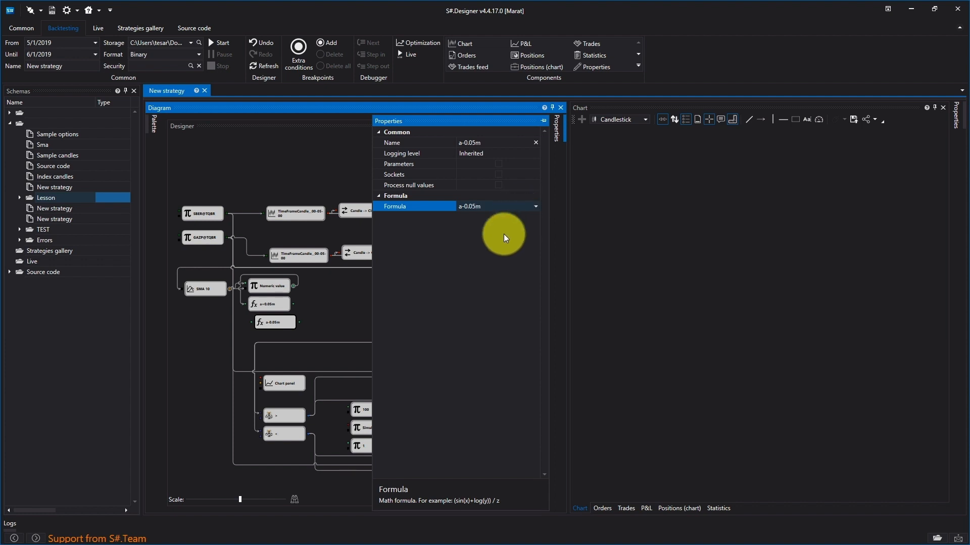
{"action": "left_click", "coordinate": [331, 301]}
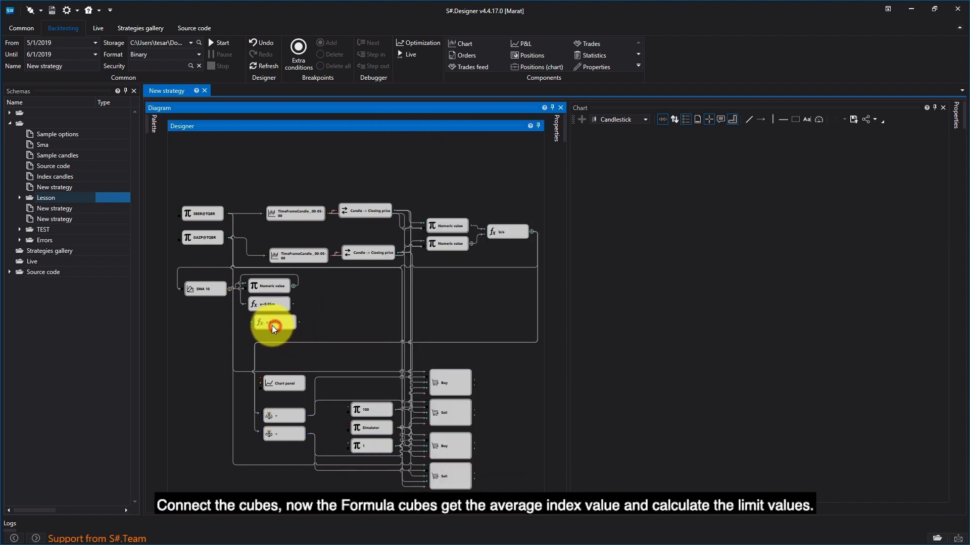
- Connect the Numeric value output to the a-0.05m cube, and link the a+0.05m and a-0.05m outputs to the upper and lower comparison cubes respectively
{"action": "left_click_drag", "start_coordinate": [267, 325], "coordinate": [270, 328]}
{"action": "left_click_drag", "start_coordinate": [293, 286], "coordinate": [248, 325]}
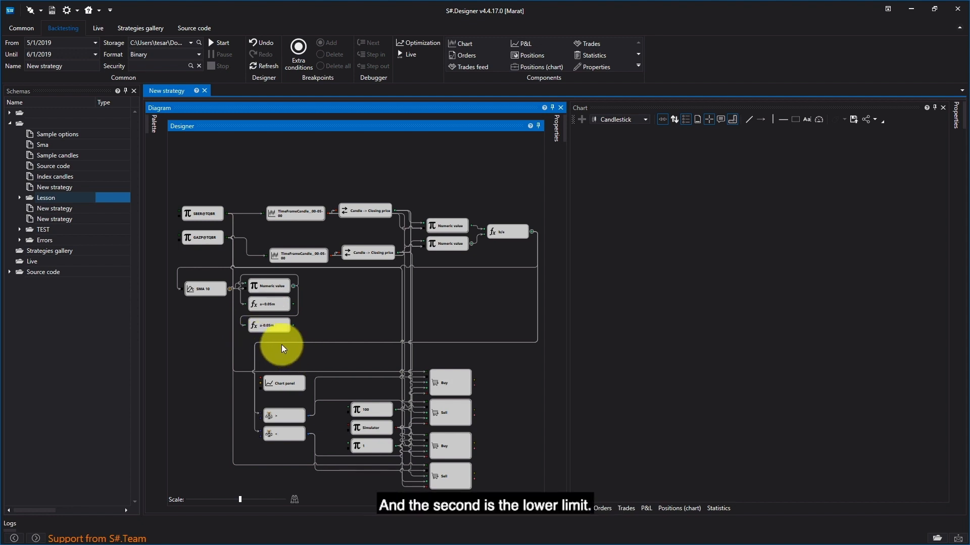
{"action": "left_click_drag", "start_coordinate": [293, 304], "coordinate": [278, 422]}
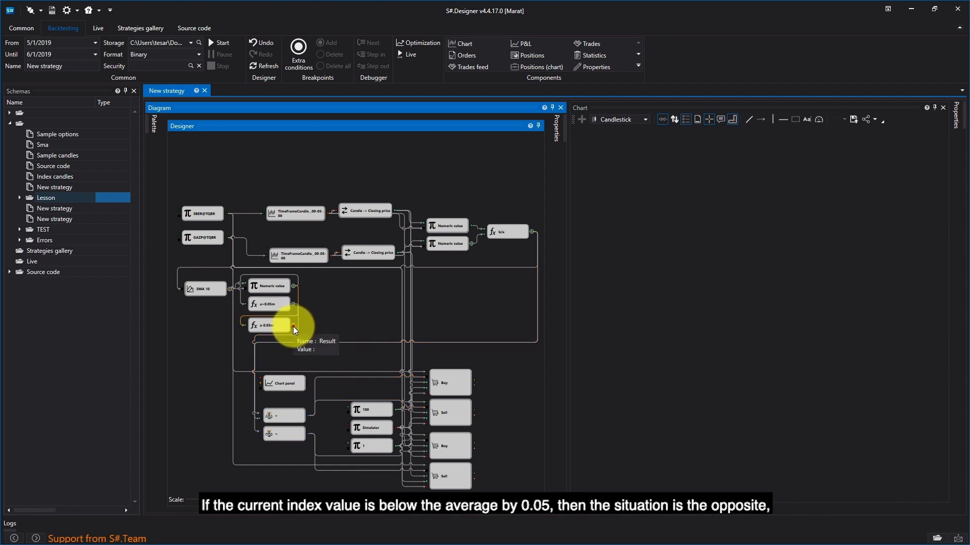
{"action": "left_click_drag", "start_coordinate": [293, 327], "coordinate": [260, 435]}
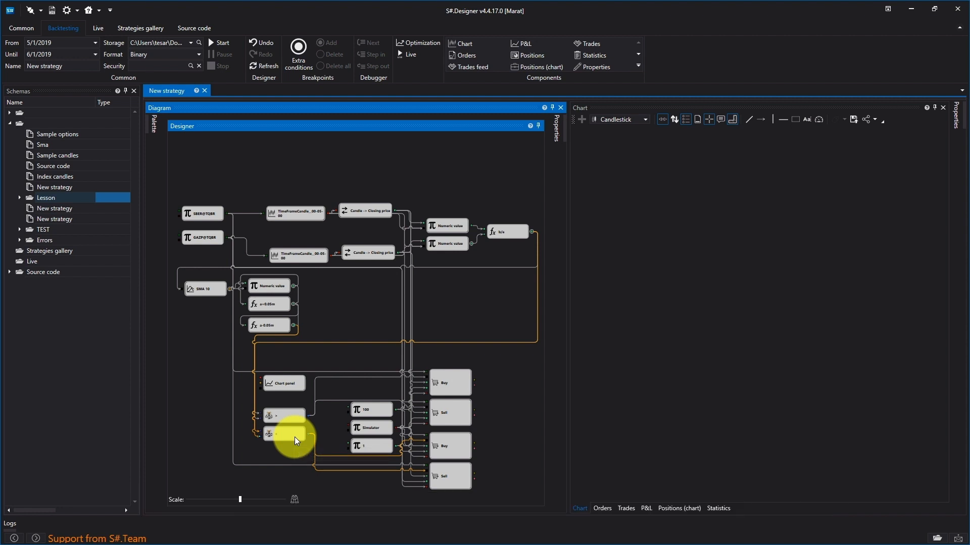
- Move the Chart panel cube beside the limit Formula cubes and connect the SMA 10 output to it
{"action": "left_click_drag", "start_coordinate": [289, 385], "coordinate": [358, 303]}
{"action": "left_click_drag", "start_coordinate": [232, 291], "coordinate": [329, 299]}
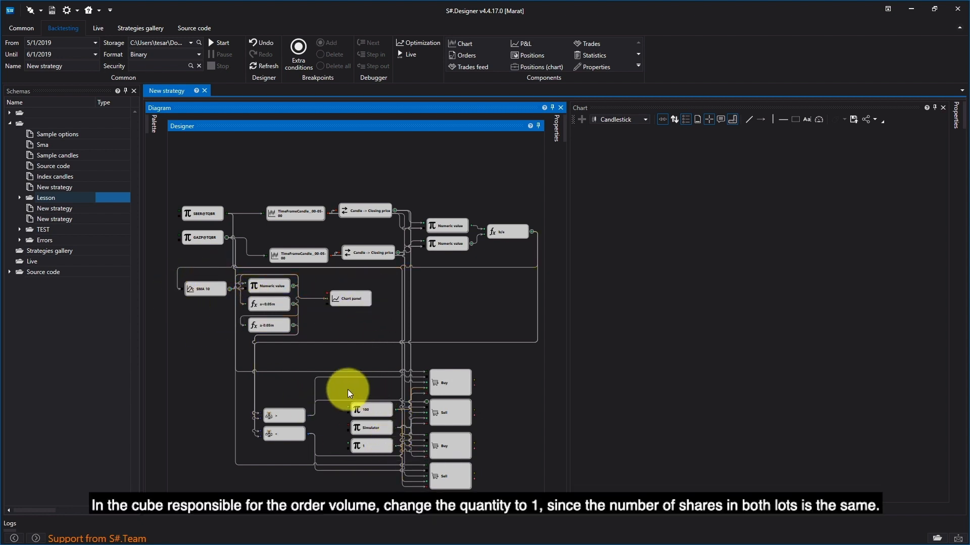
- Set the value of the order volume cube labelled 100 to 1
{"action": "right_click", "coordinate": [374, 413]}
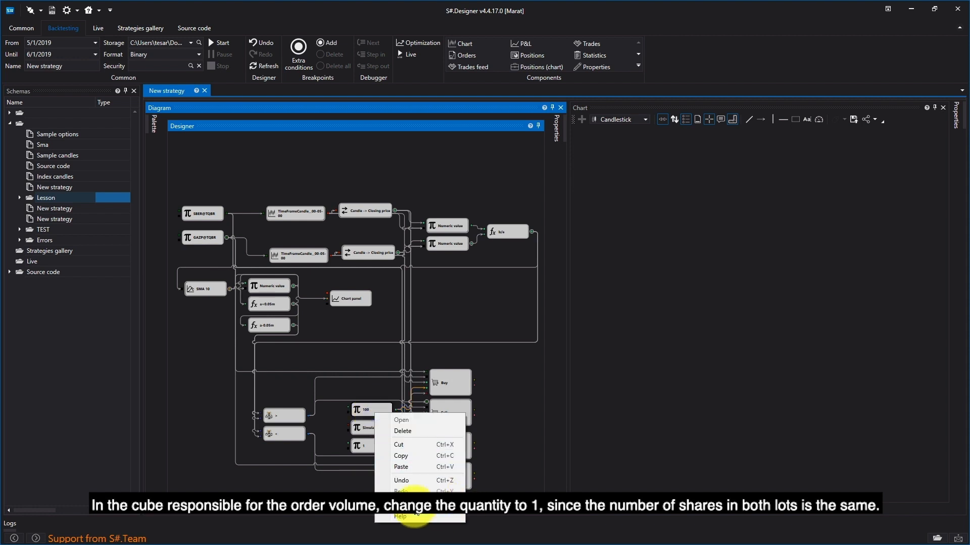
{"action": "left_click", "coordinate": [414, 507]}
{"action": "left_click_drag", "start_coordinate": [526, 214], "coordinate": [542, 219]}
{"action": "type", "text": "1"}
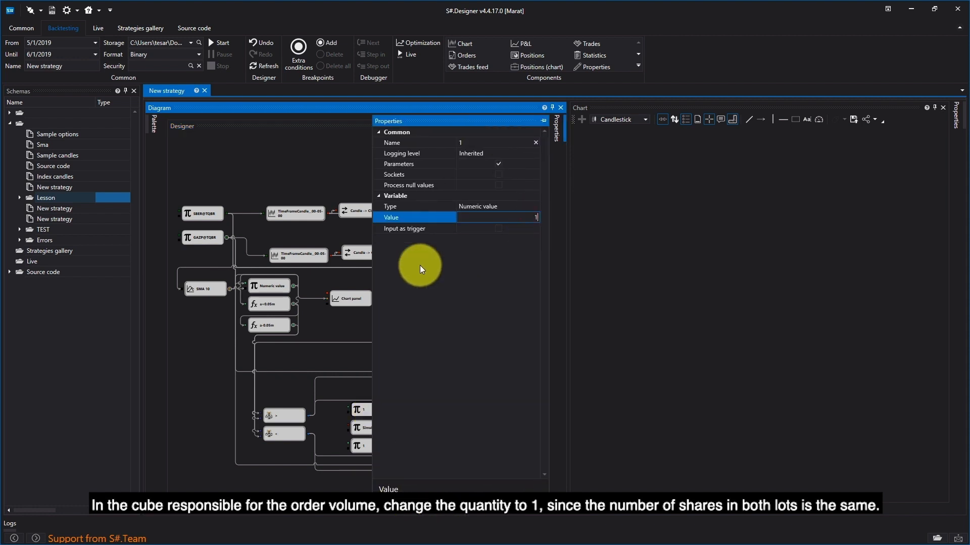
{"action": "left_click", "coordinate": [326, 340]}
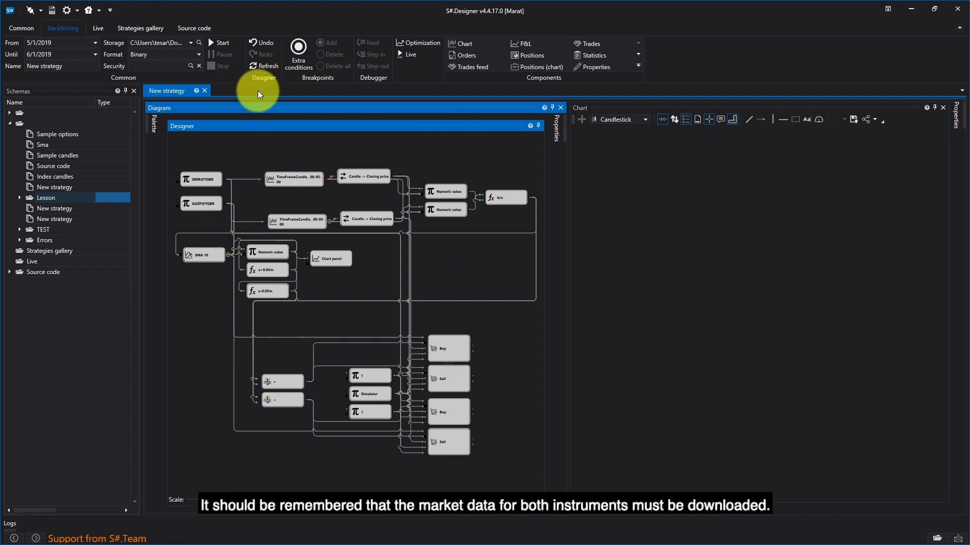
- Run the backtest and compare the order directions and prices with the SMA 10 chart
{"action": "left_click", "coordinate": [219, 45]}
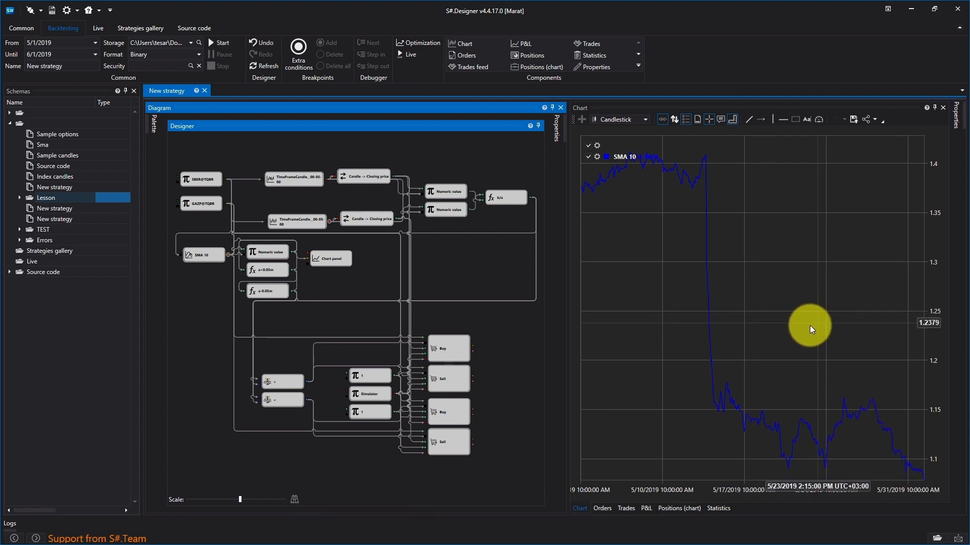
{"action": "left_click", "coordinate": [601, 509]}
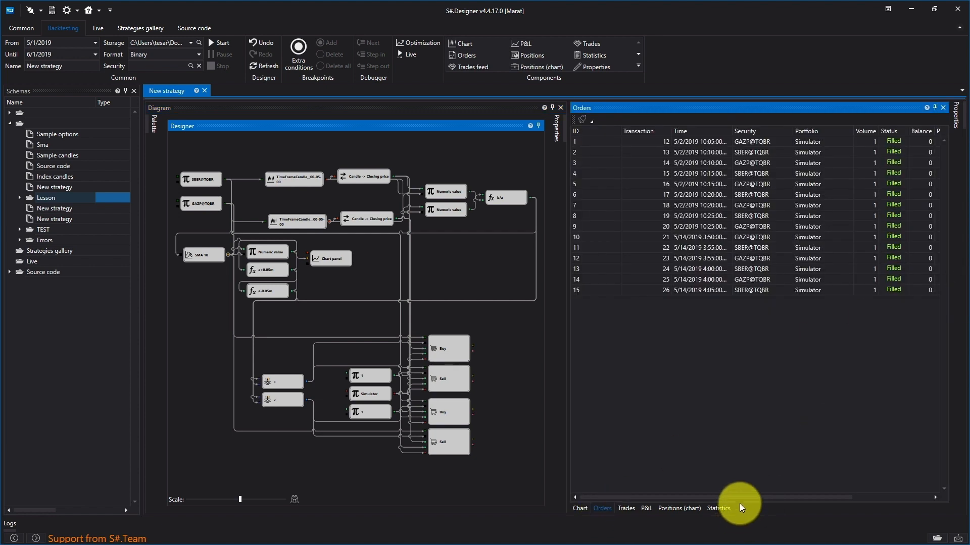
{"action": "left_click_drag", "start_coordinate": [740, 496], "coordinate": [811, 494]}
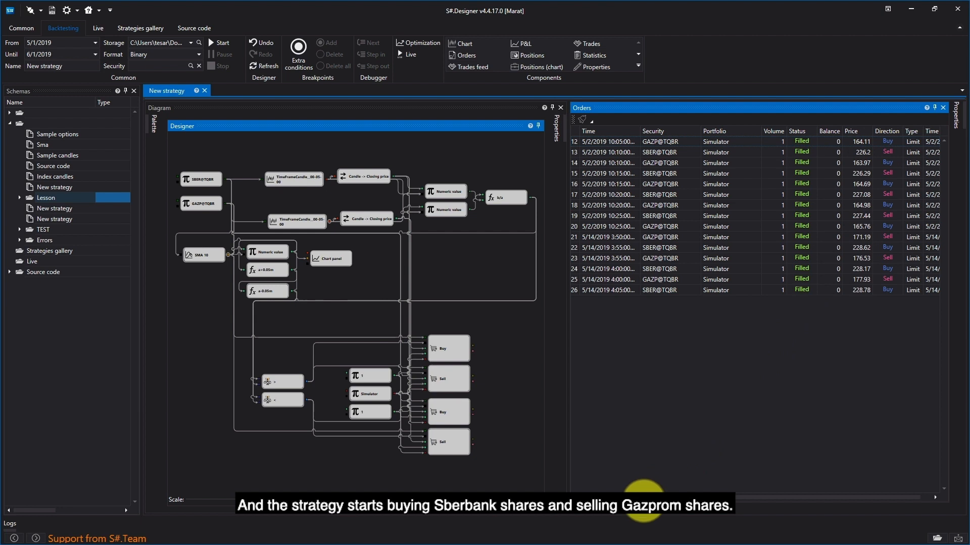
{"action": "left_click", "coordinate": [578, 521]}
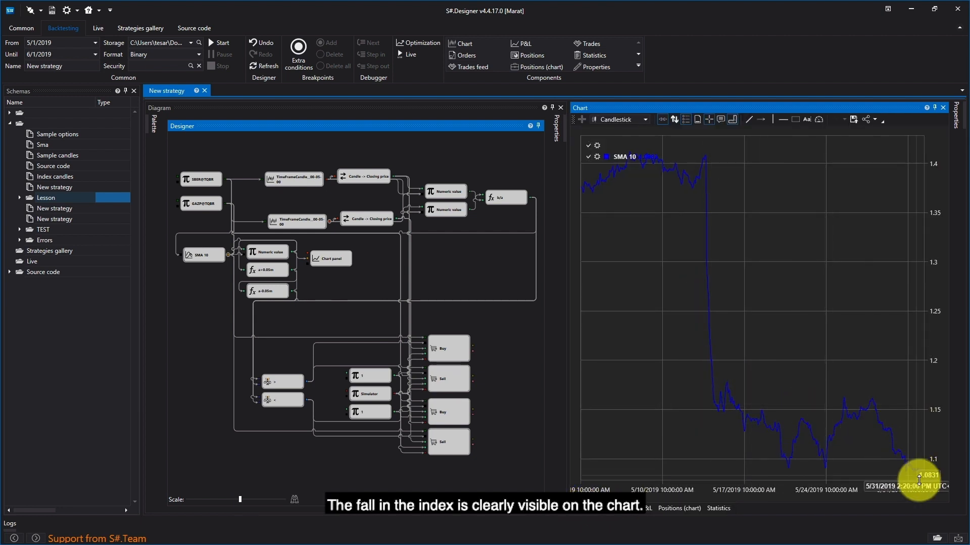
{"action": "left_click", "coordinate": [610, 508]}
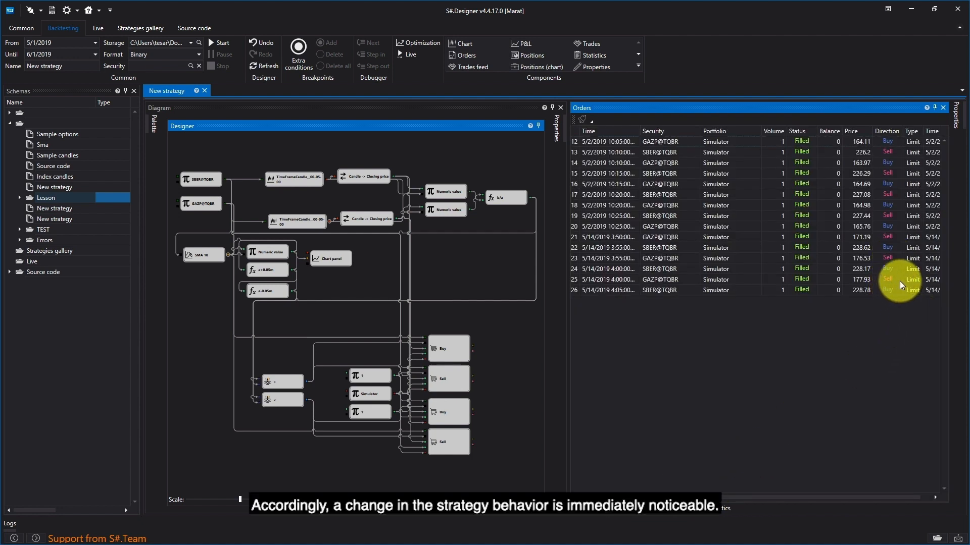
- Replace the constant volume cube directly above the Simulator cube with a new Formula cube
{"action": "left_click", "coordinate": [507, 249]}
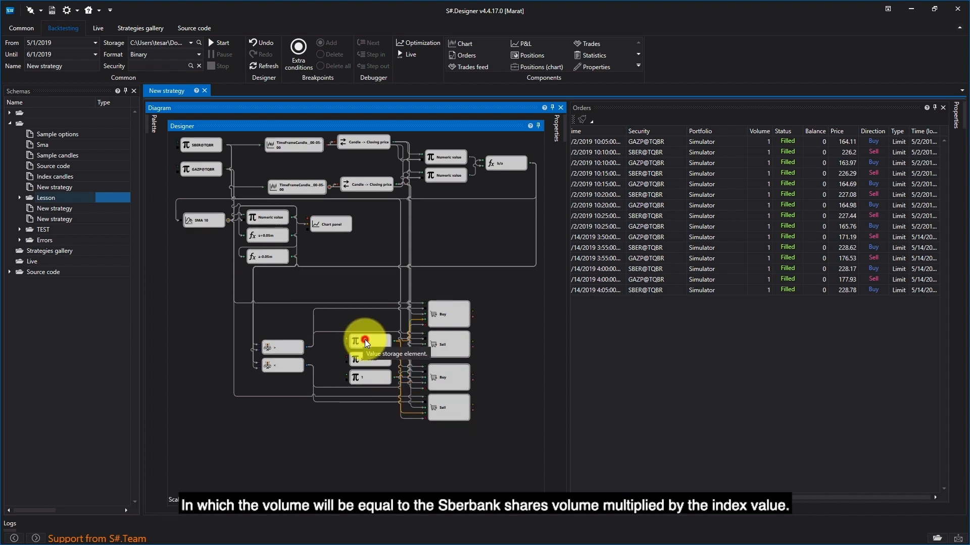
{"action": "left_click", "coordinate": [365, 339]}
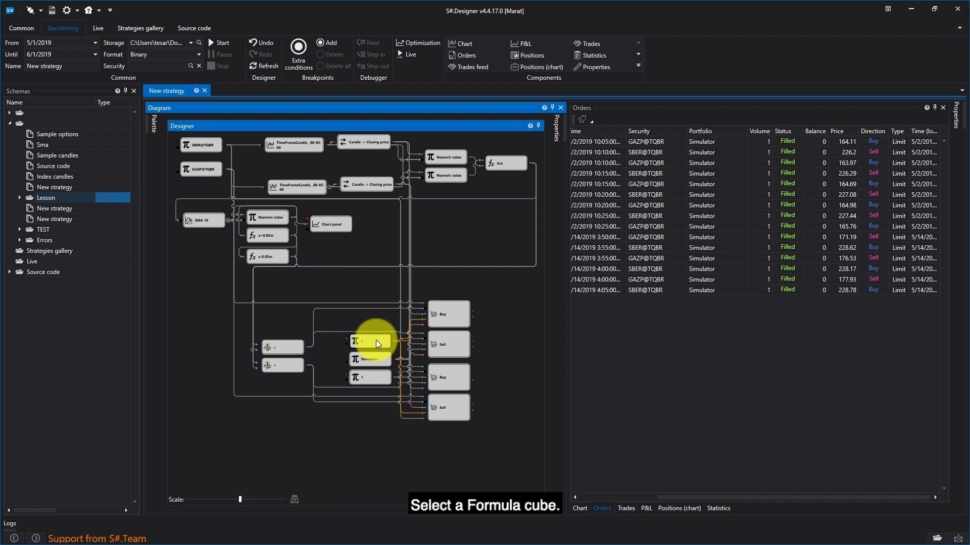
{"action": "key", "text": "Delete"}
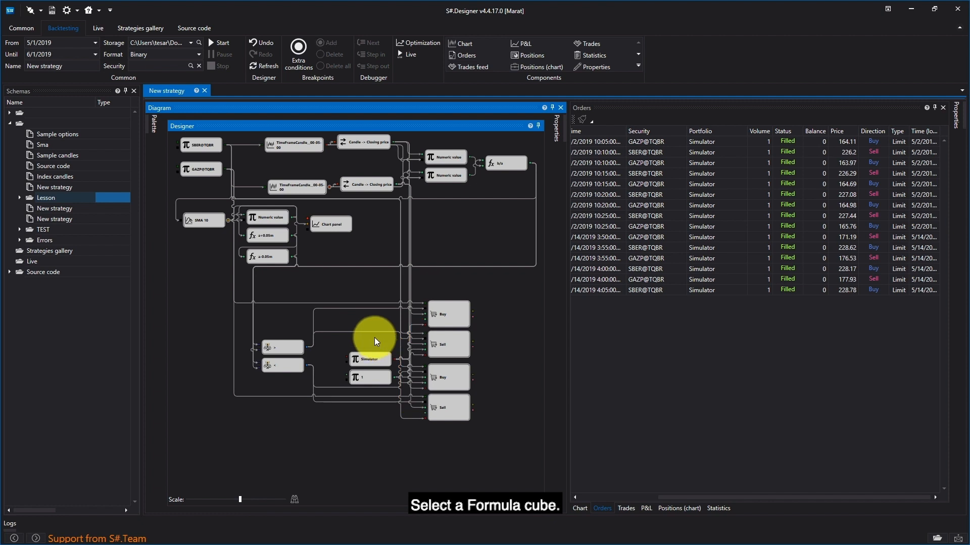
{"action": "left_click", "coordinate": [154, 126]}
{"action": "scroll", "coordinate": [220, 470], "scroll_direction": "down", "scroll_amount": 1}
{"action": "scroll", "coordinate": [217, 455], "scroll_direction": "down", "scroll_amount": 2}
{"action": "left_click", "coordinate": [210, 422]}
{"action": "left_click_drag", "start_coordinate": [305, 380], "coordinate": [369, 342]}
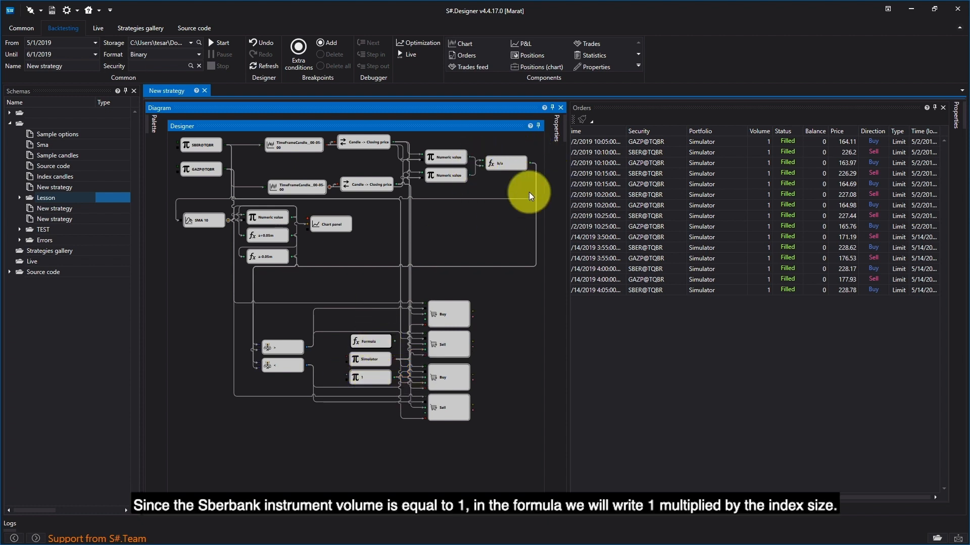
- Set the new volume Formula cube's formula to 1*a
{"action": "right_click", "coordinate": [368, 343]}
{"action": "left_click", "coordinate": [395, 436]}
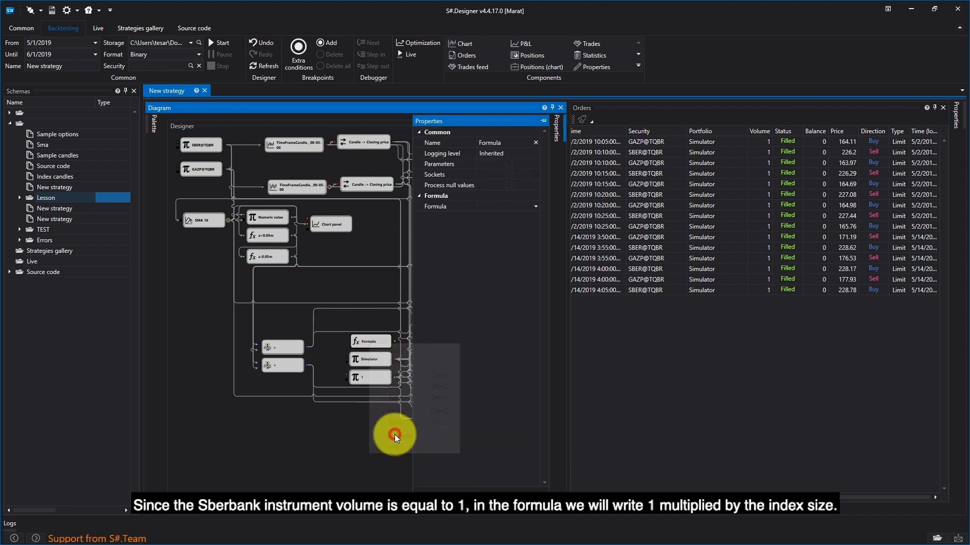
{"action": "left_click", "coordinate": [475, 206]}
{"action": "type", "text": "1"}
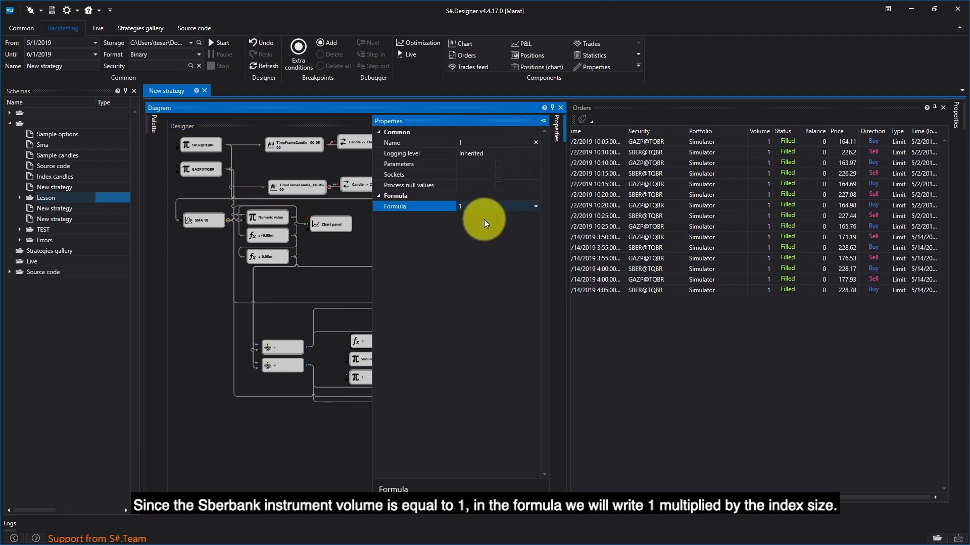
{"action": "type", "text": "*a"}
{"action": "left_click", "coordinate": [337, 278]}
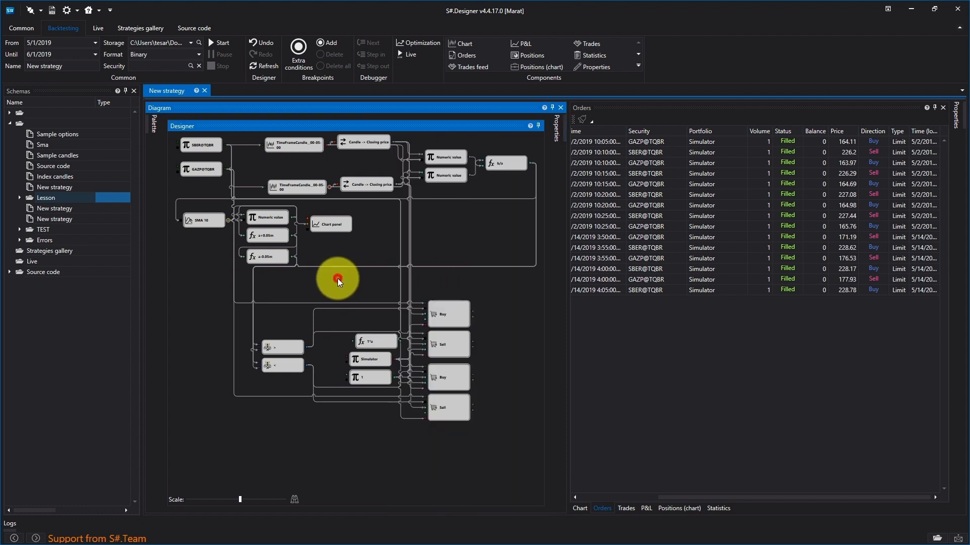
- Align the 1*a cube above Simulator, connect the b/a output to its input, and link its output to the topmost Buy cube
{"action": "left_click", "coordinate": [370, 344]}
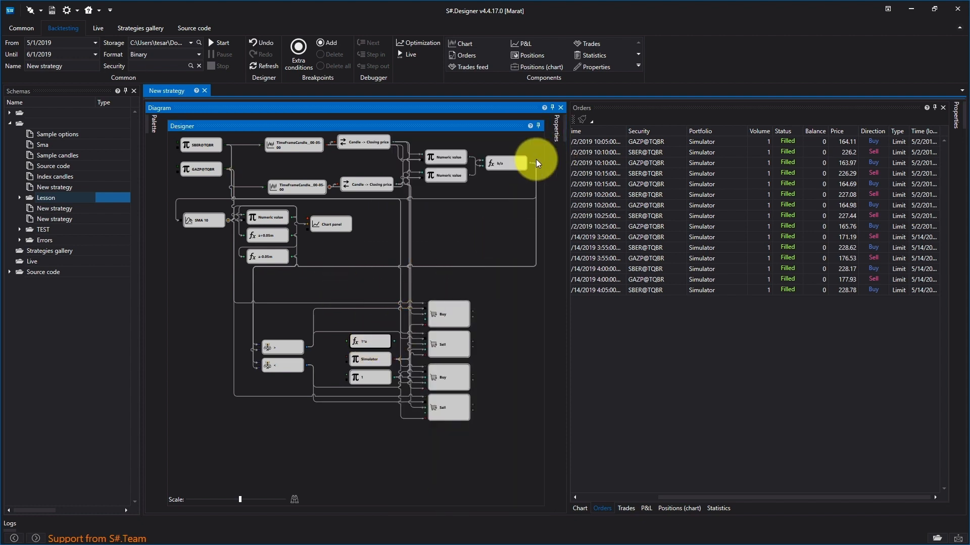
{"action": "left_click_drag", "start_coordinate": [530, 163], "coordinate": [354, 341]}
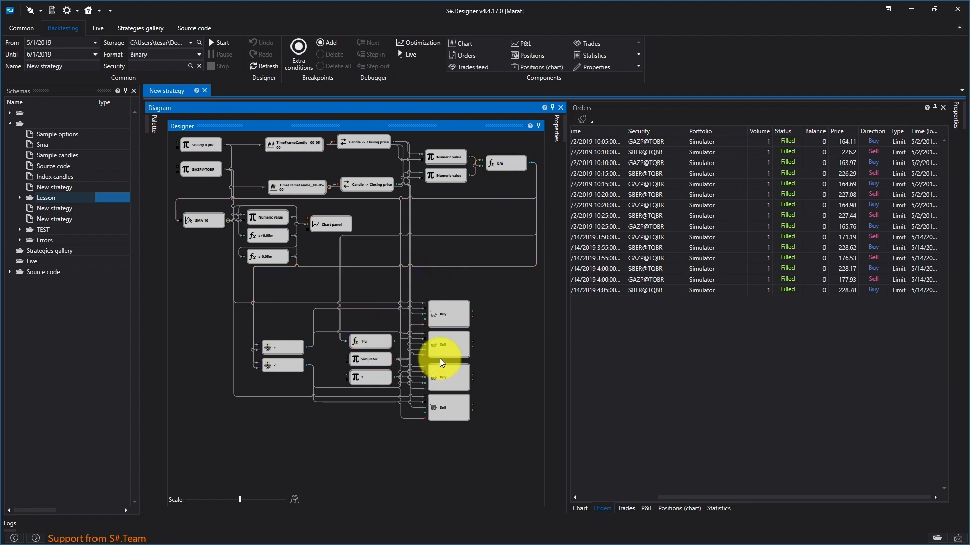
{"action": "left_click_drag", "start_coordinate": [417, 321], "coordinate": [423, 320]}
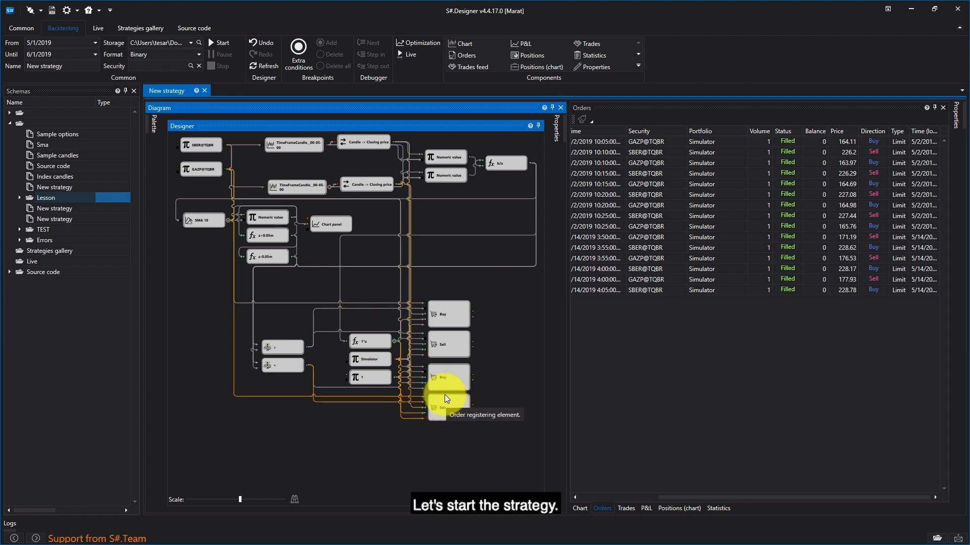
- Run the backtest with the order volume supplied by the 1*a Formula cube
{"action": "left_click", "coordinate": [221, 38]}
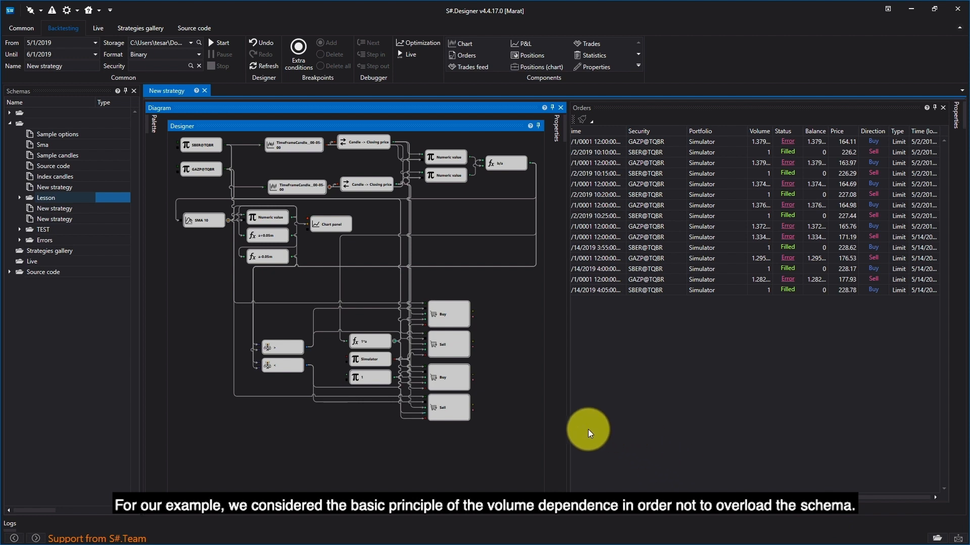
- Change the 1*a volume cube's formula to round(a, 0) and rerun the backtest
{"action": "left_click", "coordinate": [376, 342]}
{"action": "right_click", "coordinate": [377, 342]}
{"action": "left_click", "coordinate": [409, 435]}
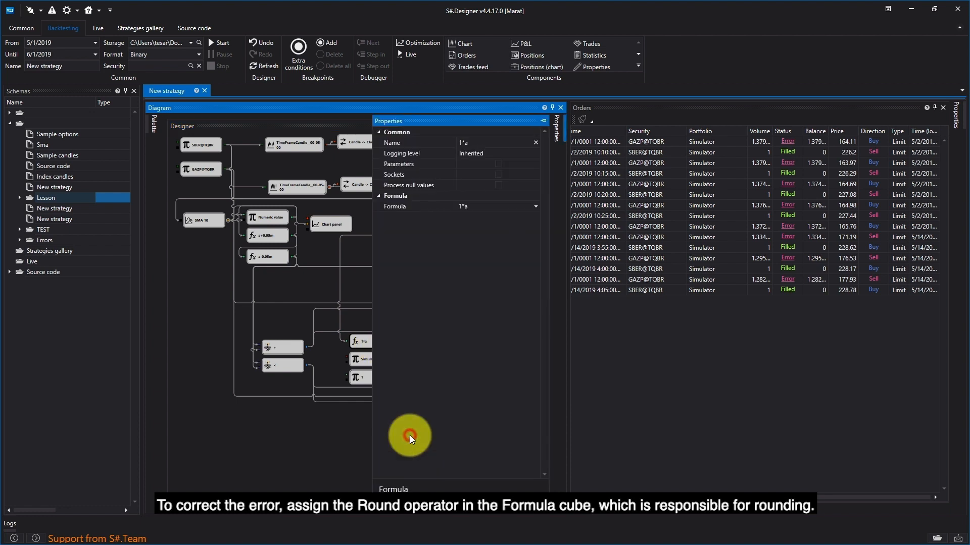
{"action": "left_click", "coordinate": [534, 207]}
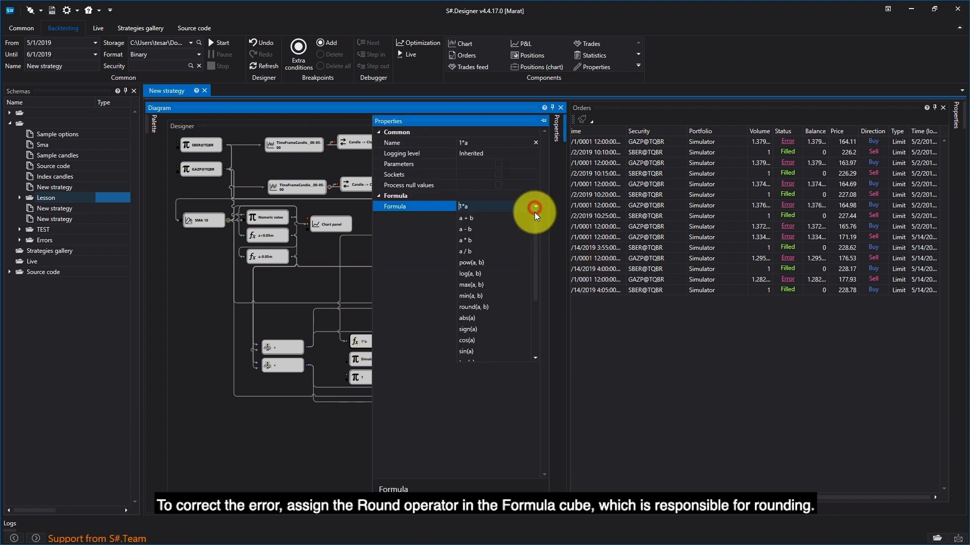
{"action": "left_click", "coordinate": [502, 306]}
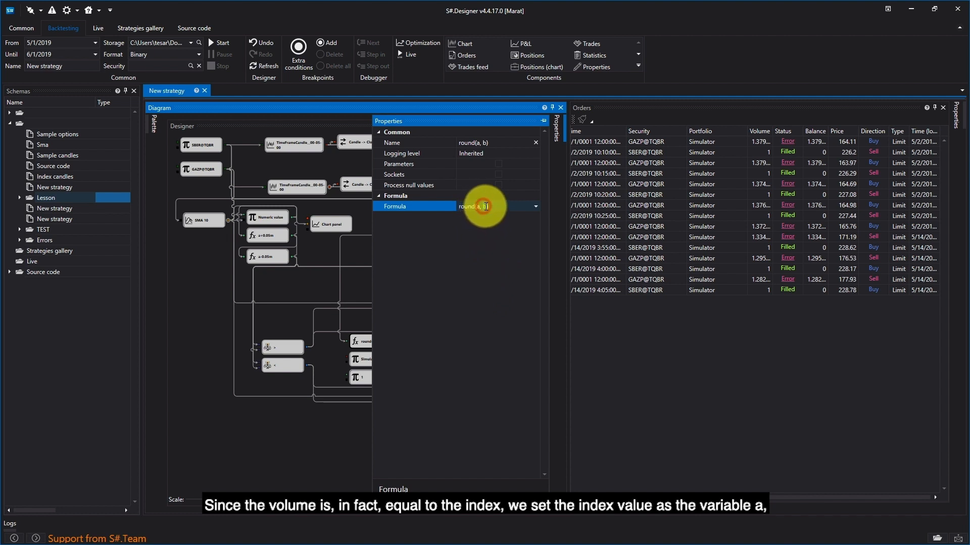
{"action": "type", "text": "0"}
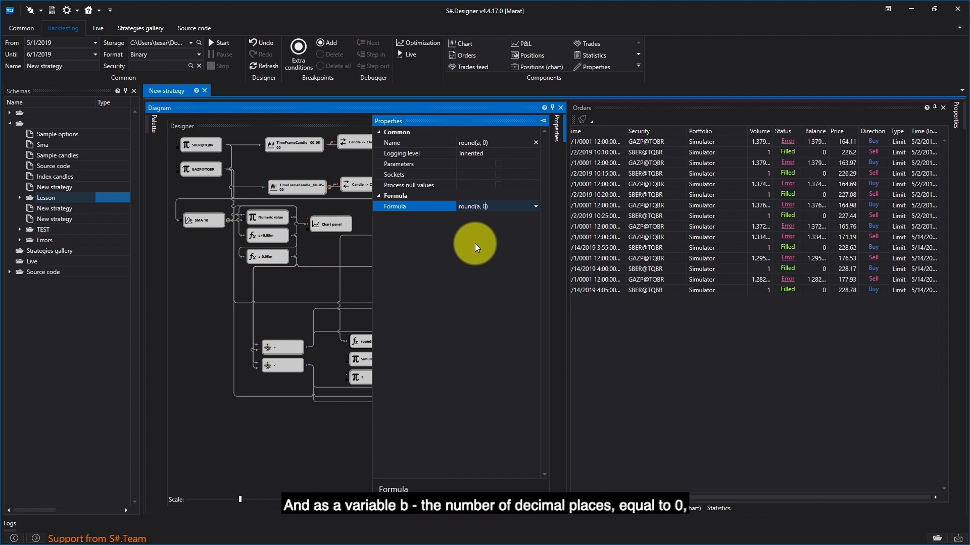
{"action": "left_click", "coordinate": [307, 287]}
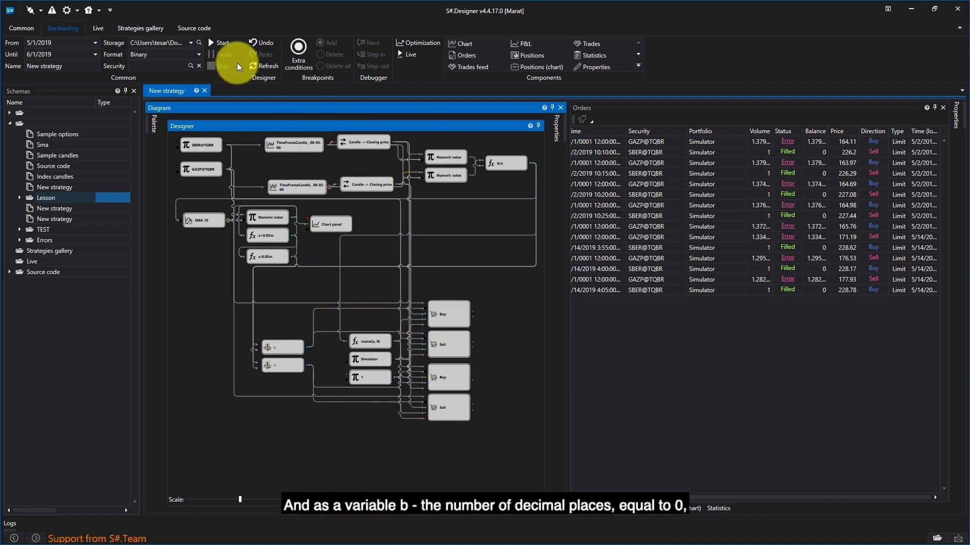
{"action": "left_click", "coordinate": [221, 44]}
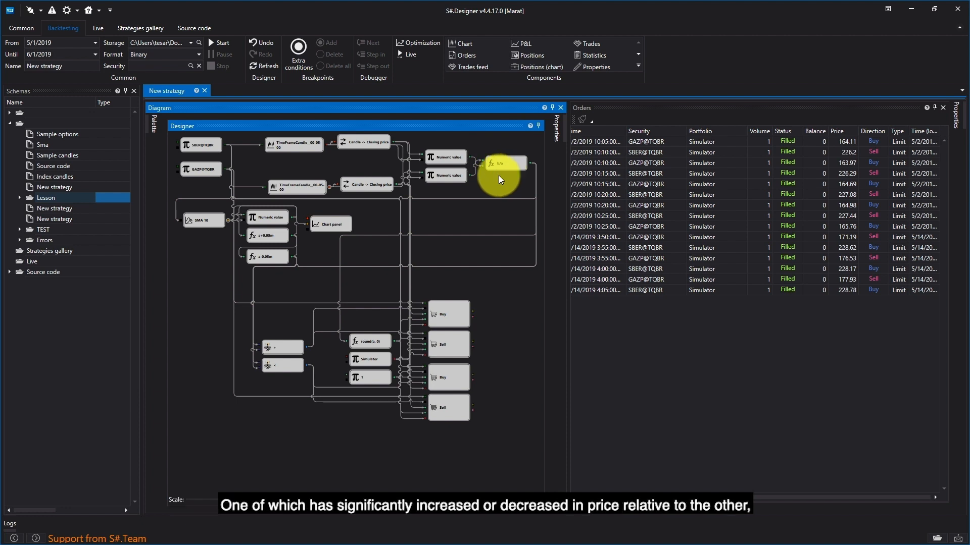
{"action": "left_click", "coordinate": [273, 215]}
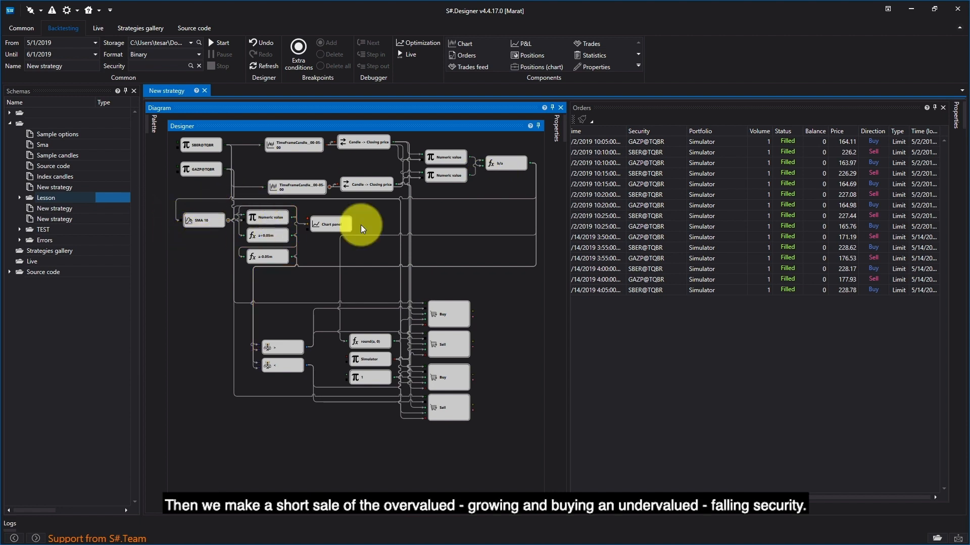
{"action": "left_click", "coordinate": [498, 163]}
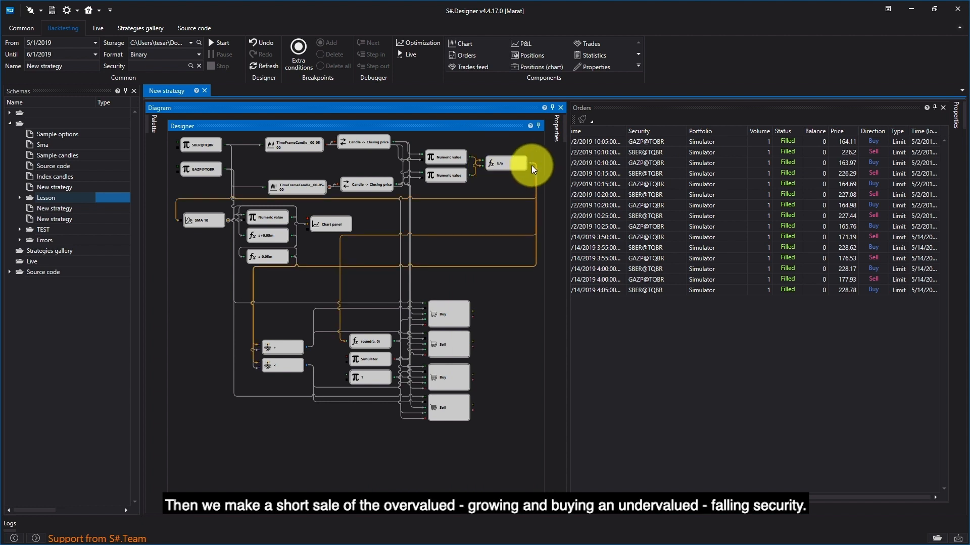